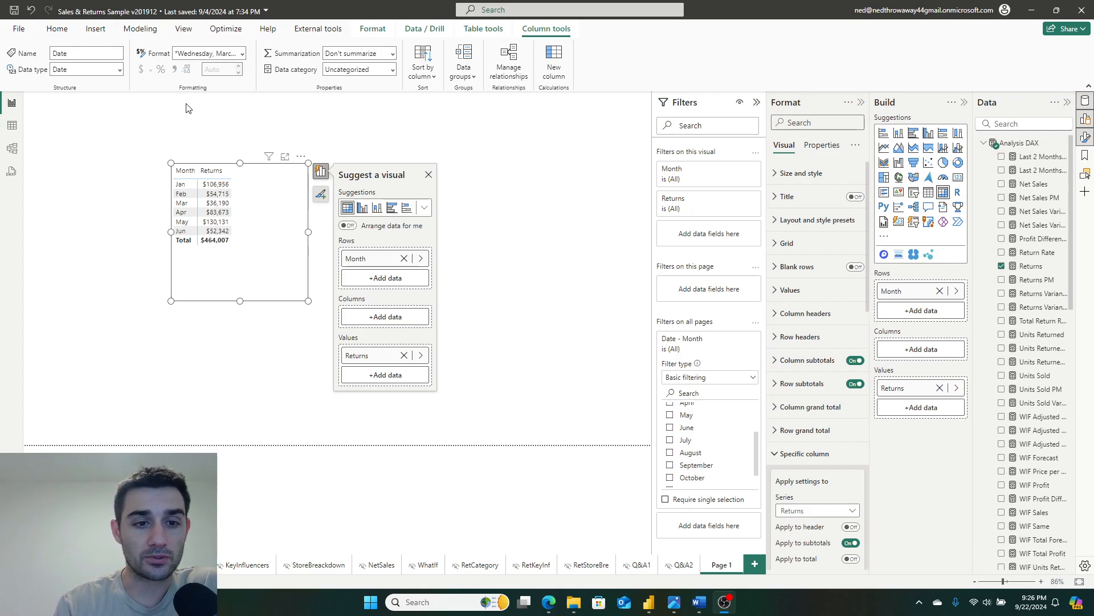
Reposition the Month matrix, add Net Sales to its values as a trial, and clear both Returns and Net Sales from the values.
{"action": "left_click_drag", "start_coordinate": [249, 273], "coordinate": [227, 286]}
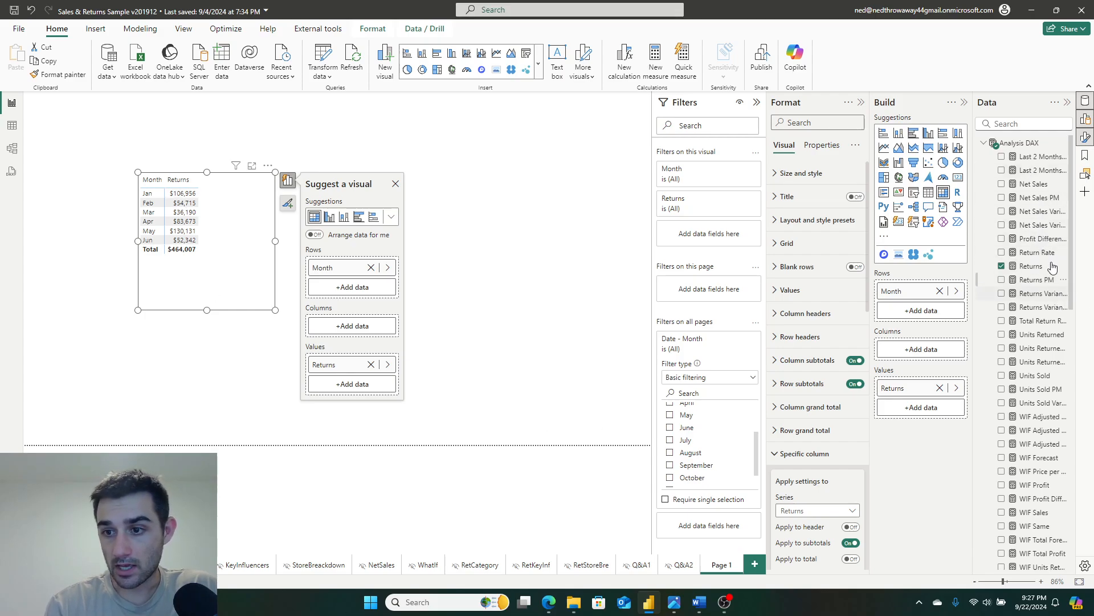
{"action": "left_click_drag", "start_coordinate": [1034, 184], "coordinate": [921, 414]}
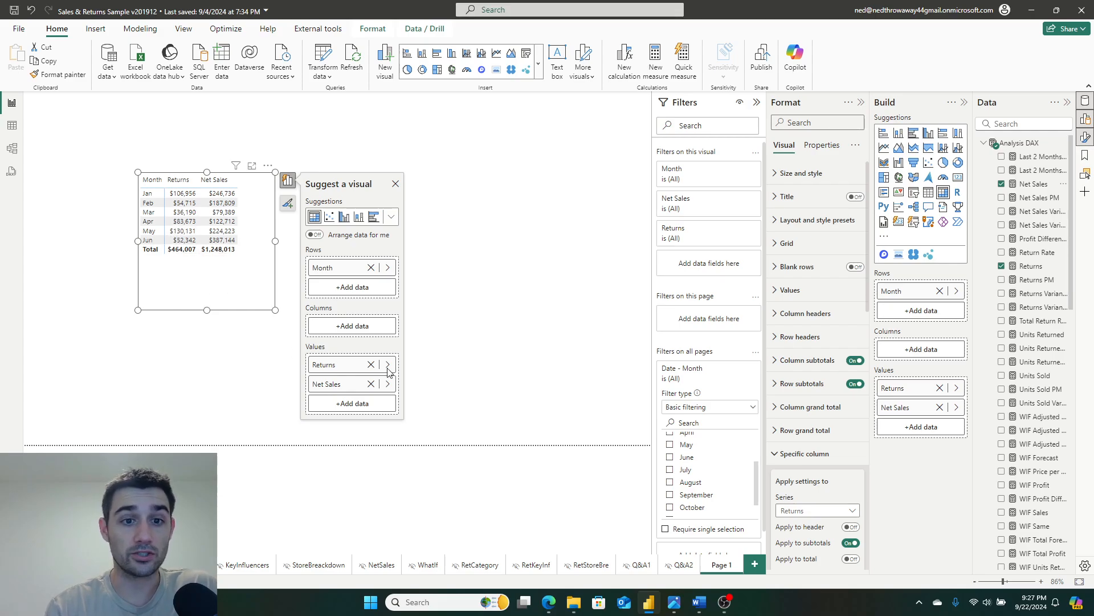
{"action": "left_click", "coordinate": [939, 407]}
{"action": "left_click", "coordinate": [939, 388]}
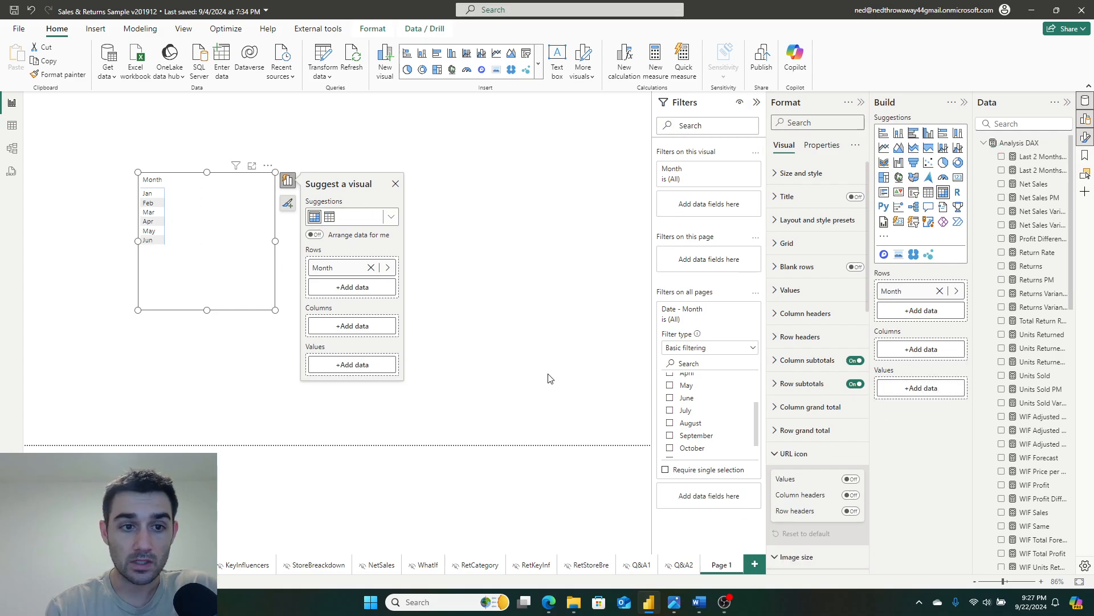
Start a new fields parameter and add the Net Sales and Returns measures from Analysis DAX to it.
{"action": "left_click", "coordinate": [95, 29]}
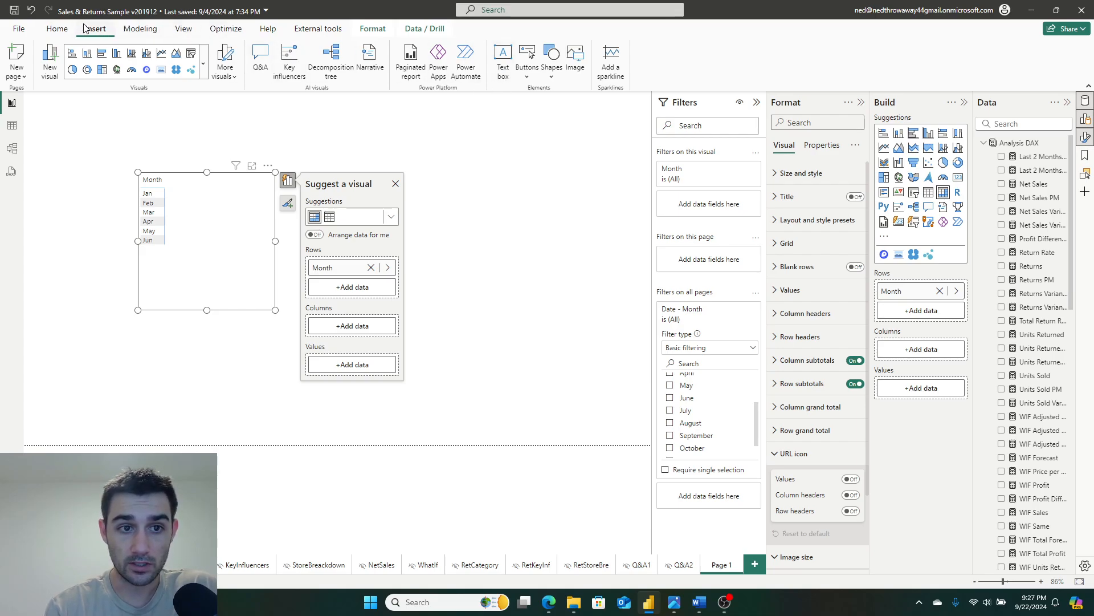
{"action": "left_click", "coordinate": [140, 28]}
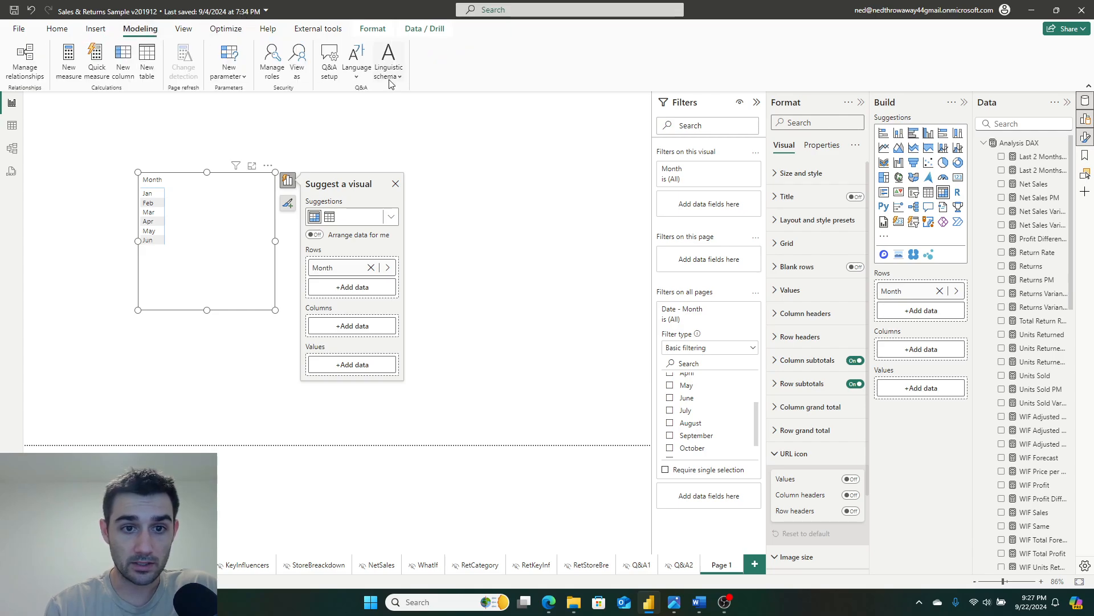
{"action": "left_click", "coordinate": [245, 71]}
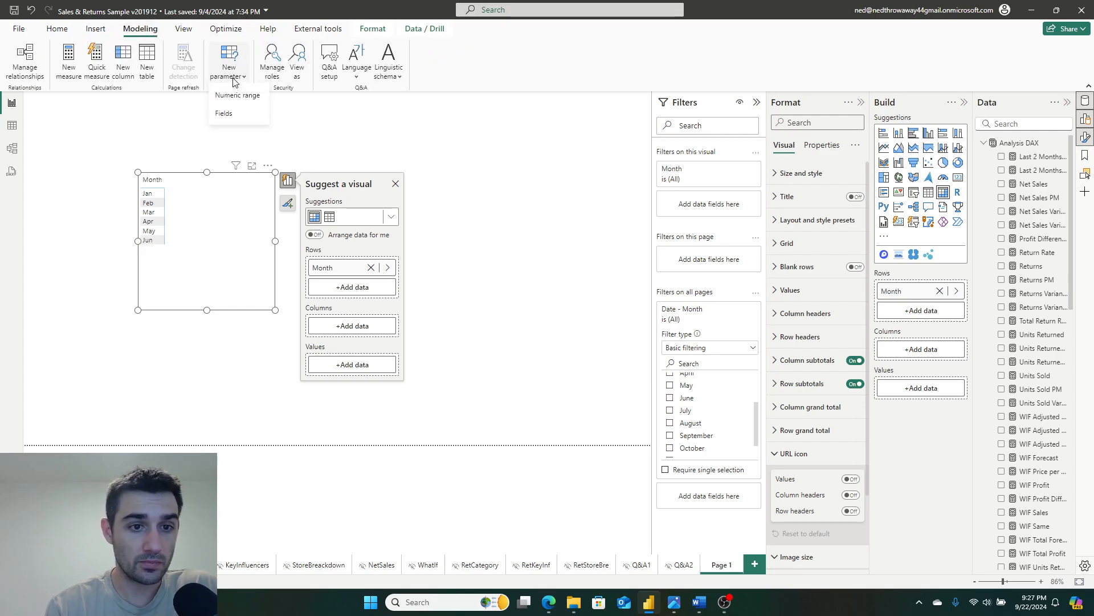
{"action": "left_click", "coordinate": [225, 113]}
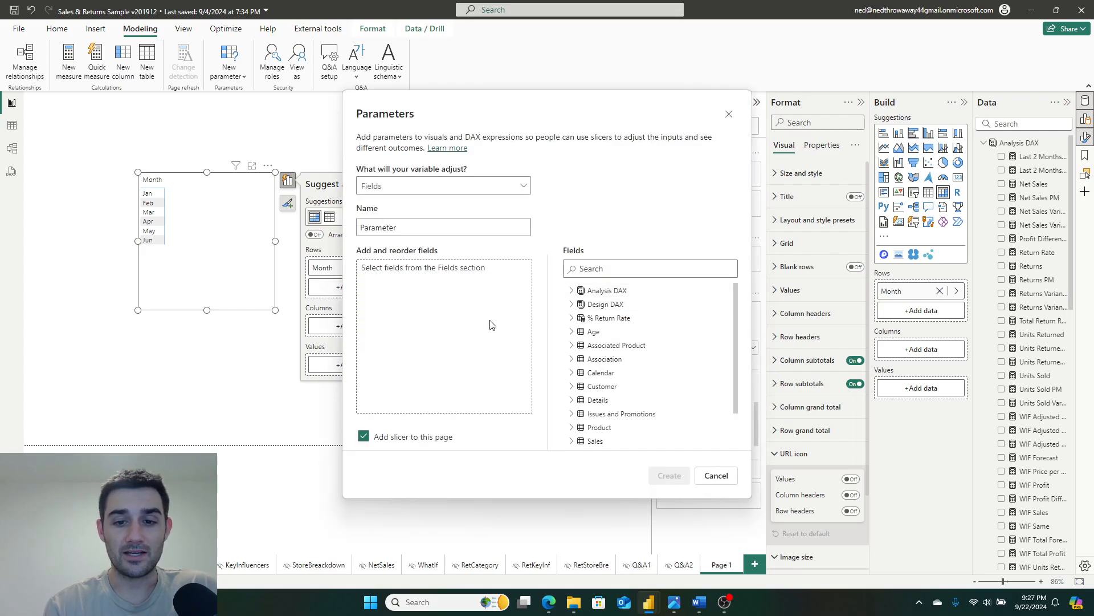
{"action": "left_click", "coordinate": [571, 291]}
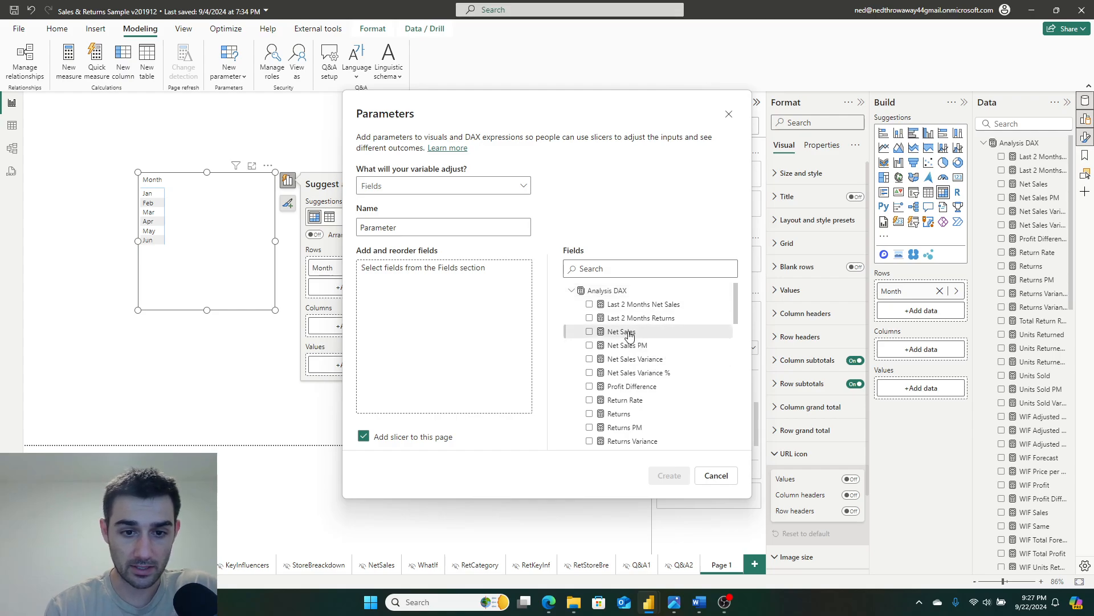
{"action": "left_click_drag", "start_coordinate": [623, 331], "coordinate": [440, 317]}
{"action": "left_click", "coordinate": [647, 266]}
{"action": "type", "text": "r"}
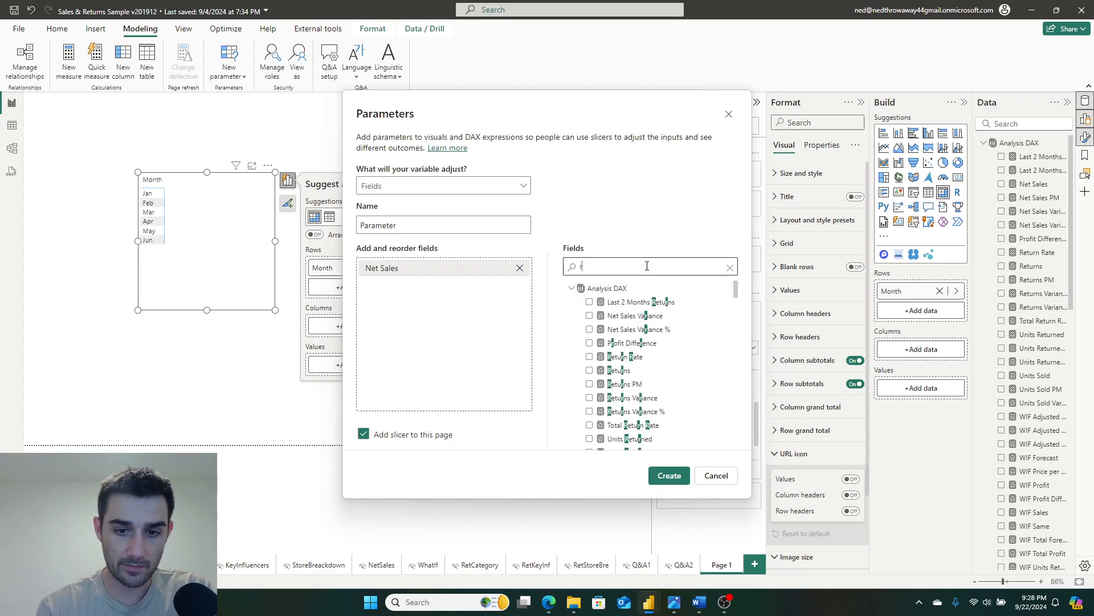
{"action": "type", "text": "eturn"}
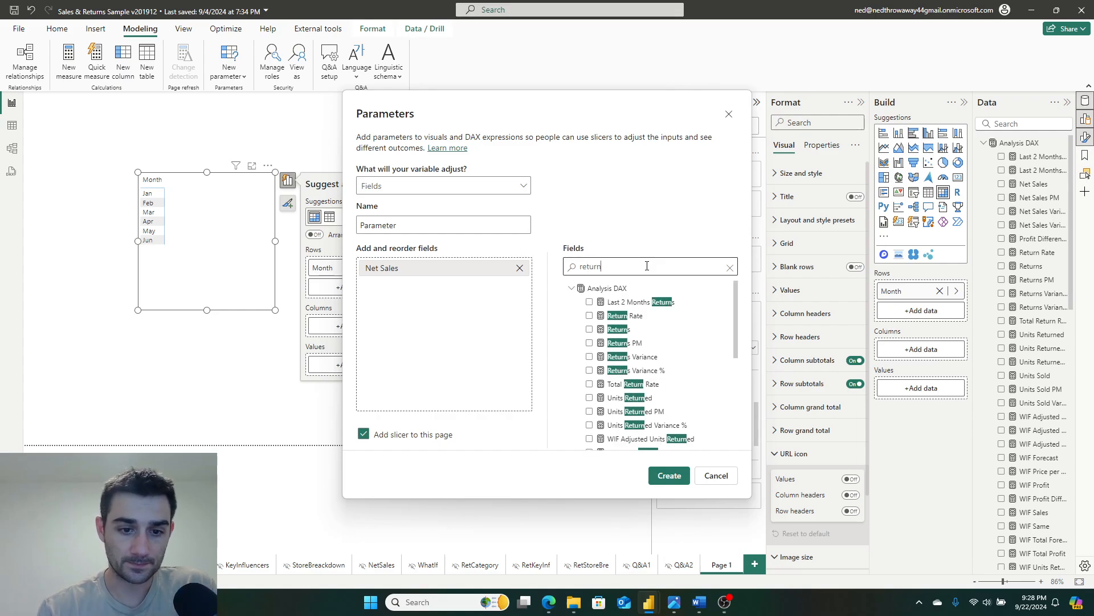
{"action": "left_click_drag", "start_coordinate": [615, 329], "coordinate": [436, 326]}
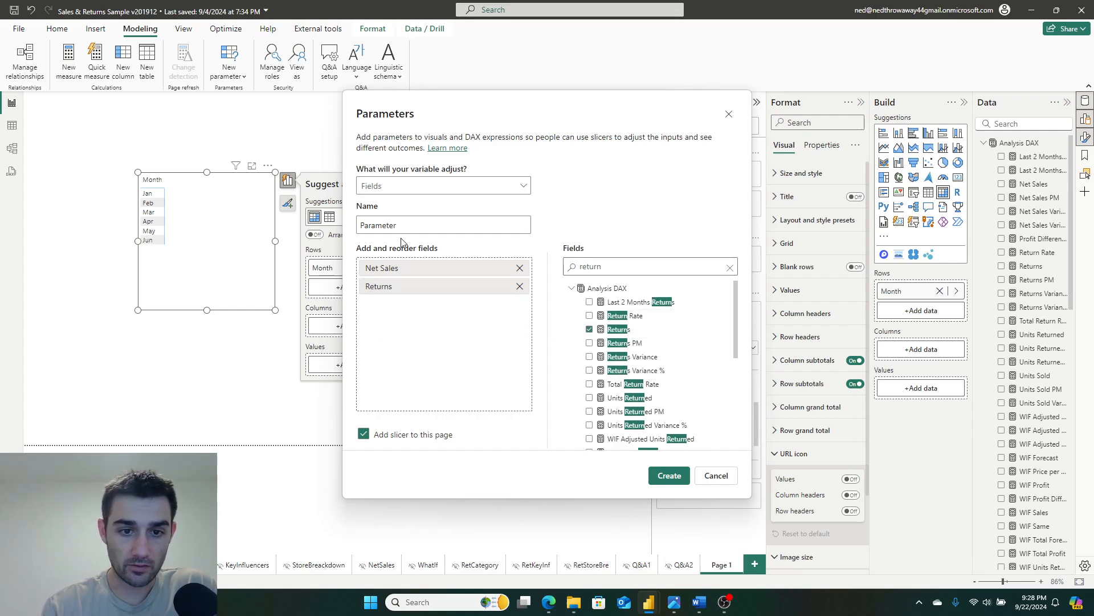
Name the fields parameter "special value".
{"action": "double_click", "coordinate": [413, 225]}
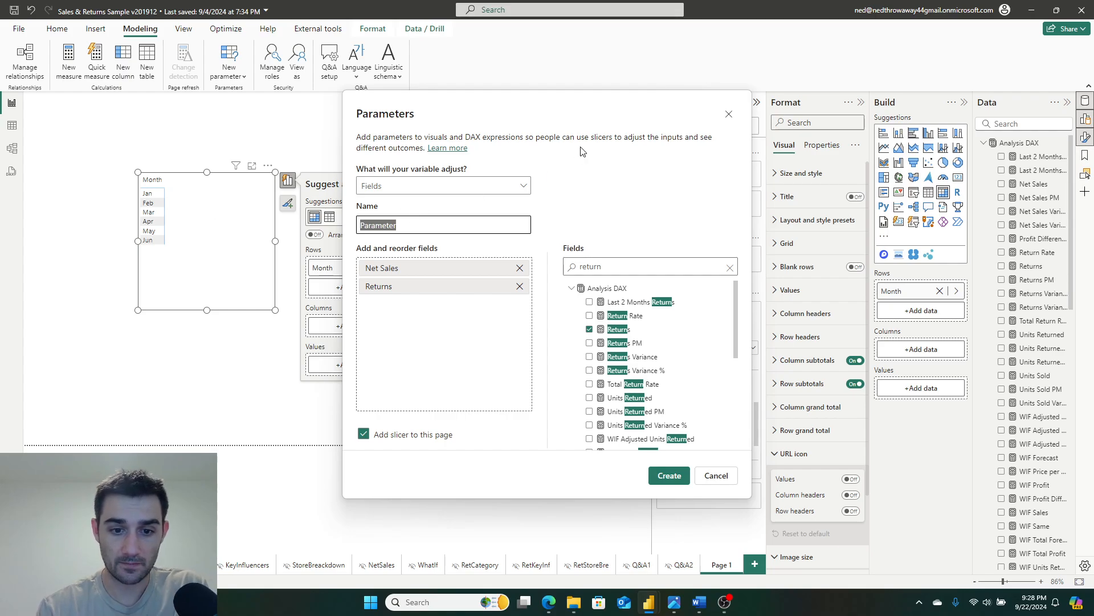
{"action": "key", "text": "BackSpace"}
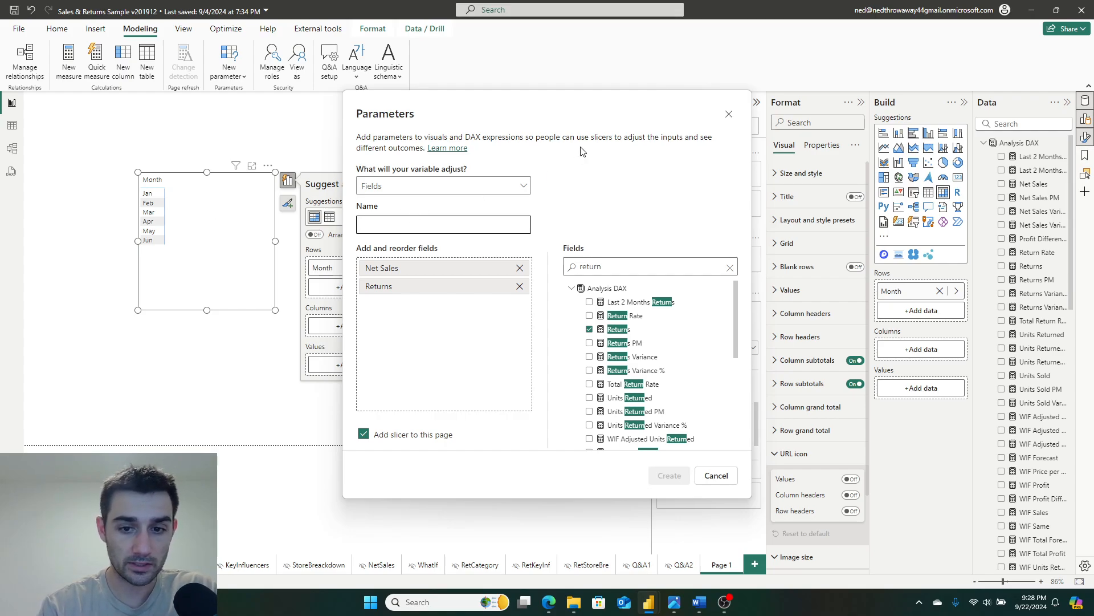
{"action": "type", "text": "specia"}
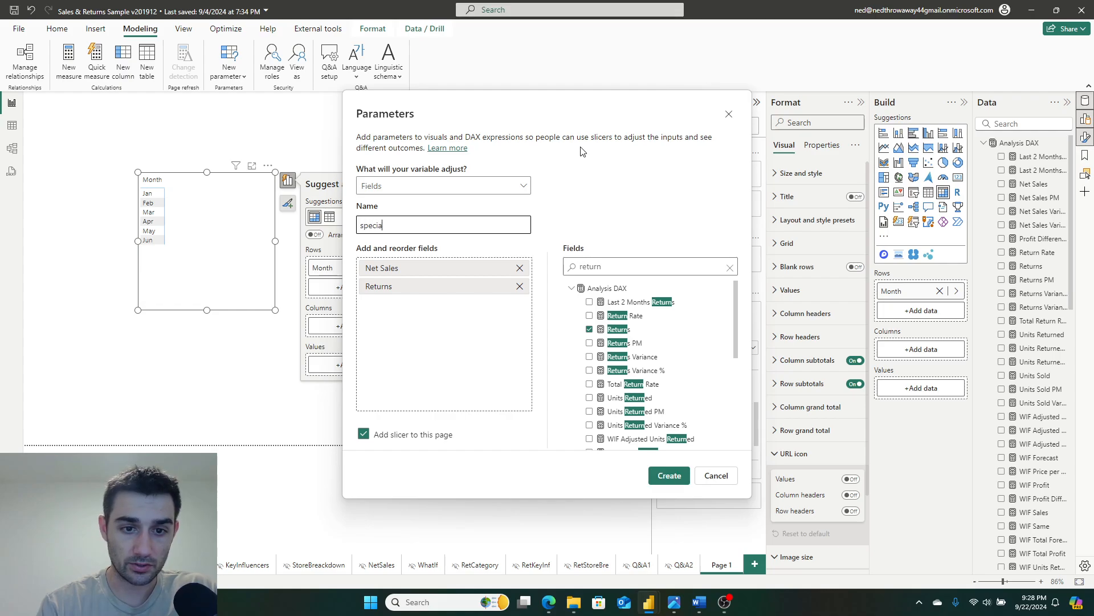
{"action": "type", "text": "l value"}
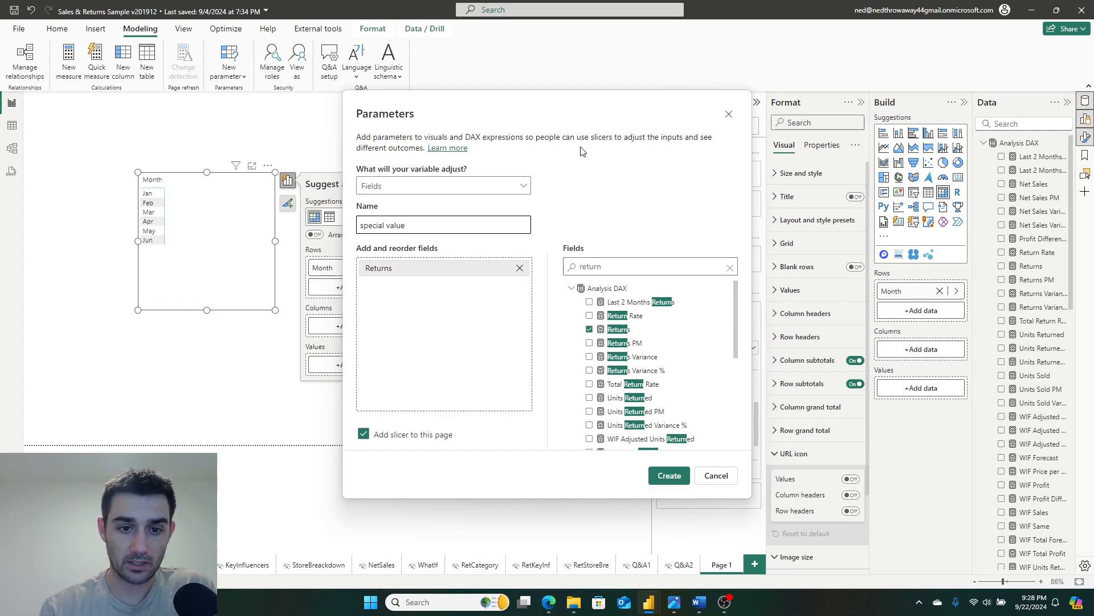
Add Net Sales below Returns in the parameter's field list and create the parameter with a slicer on this page.
{"action": "scroll", "coordinate": [626, 364], "scroll_direction": "down", "scroll_amount": 4}
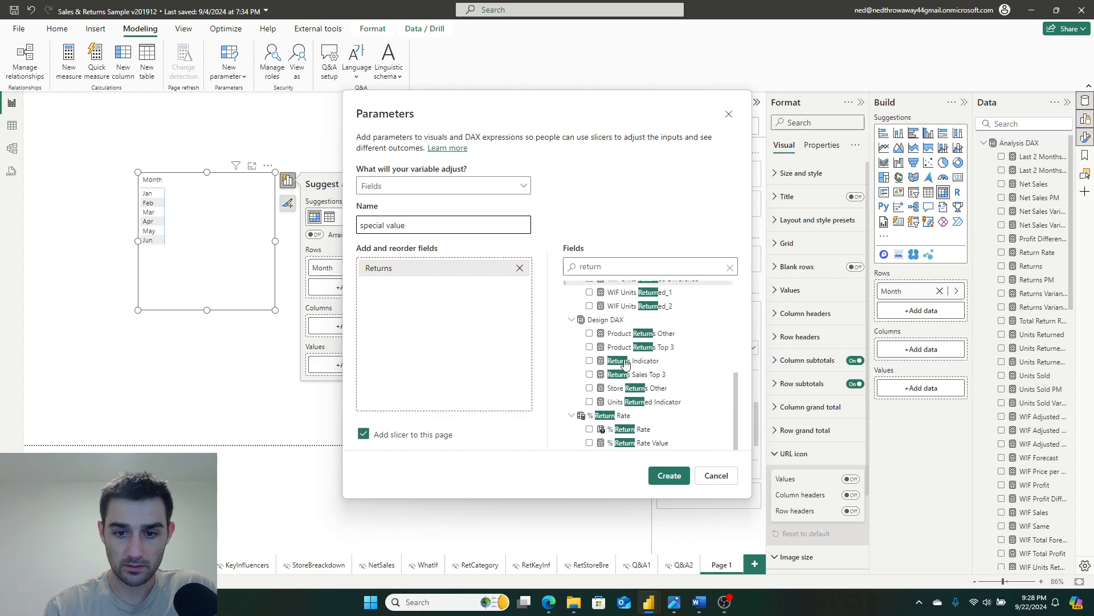
{"action": "scroll", "coordinate": [625, 365], "scroll_direction": "up", "scroll_amount": 4}
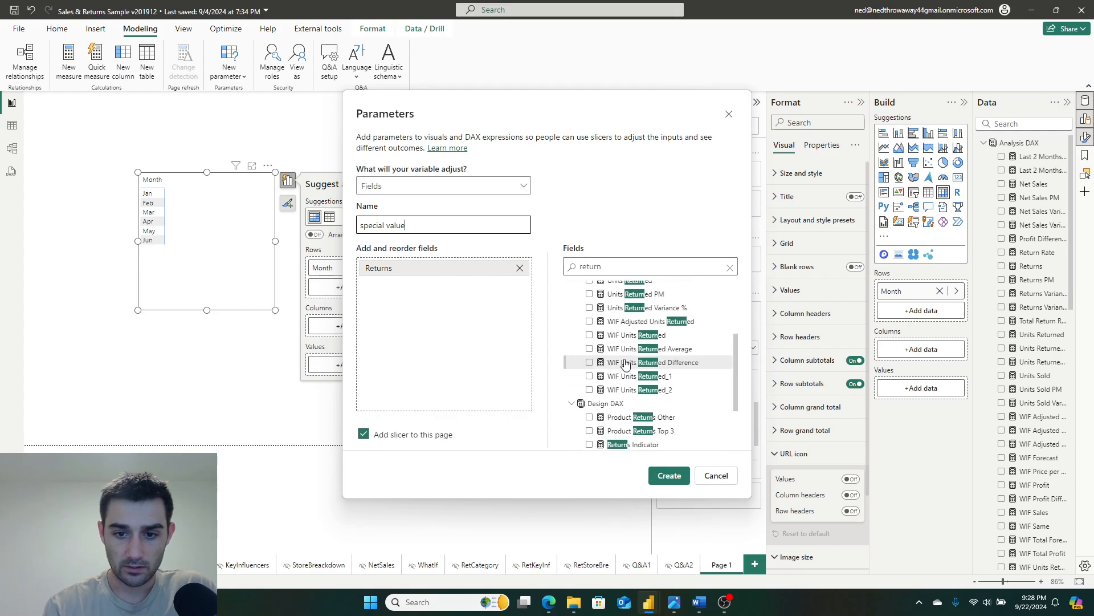
{"action": "left_click", "coordinate": [725, 268]}
{"action": "type", "text": "net"}
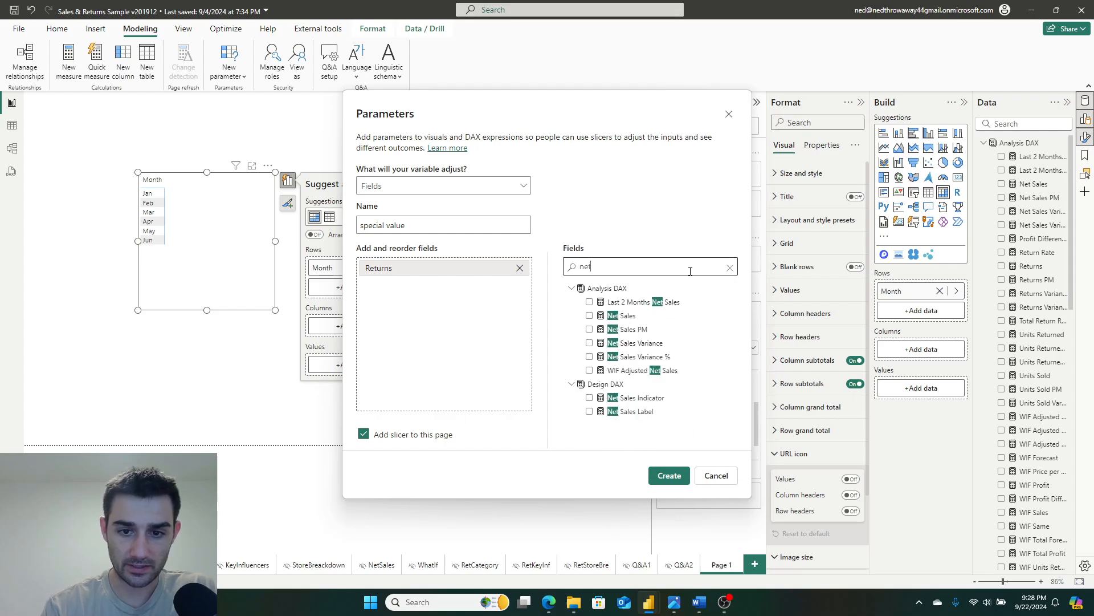
{"action": "left_click", "coordinate": [590, 315]}
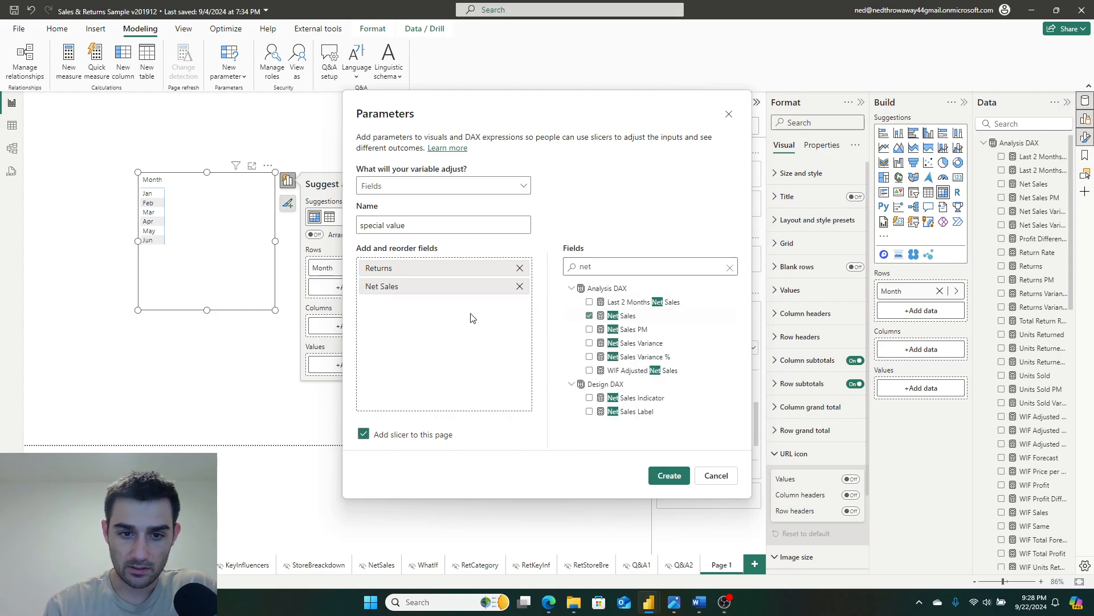
{"action": "left_click", "coordinate": [669, 475]}
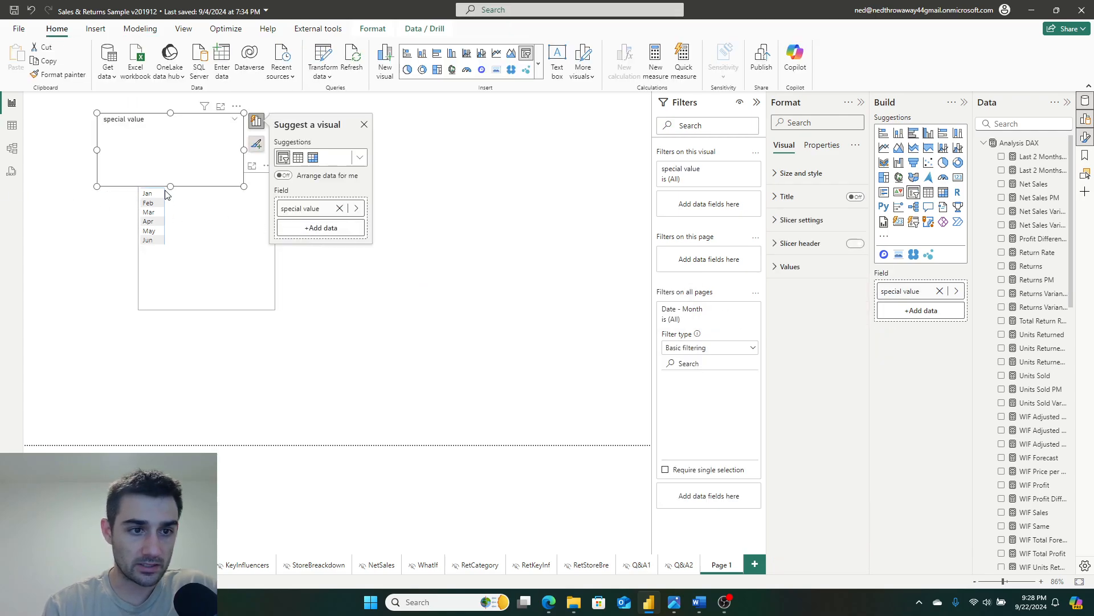
Place the special value slicer to the right of the Month matrix and add the special value parameter to the matrix's values.
{"action": "left_click_drag", "start_coordinate": [195, 170], "coordinate": [512, 211]}
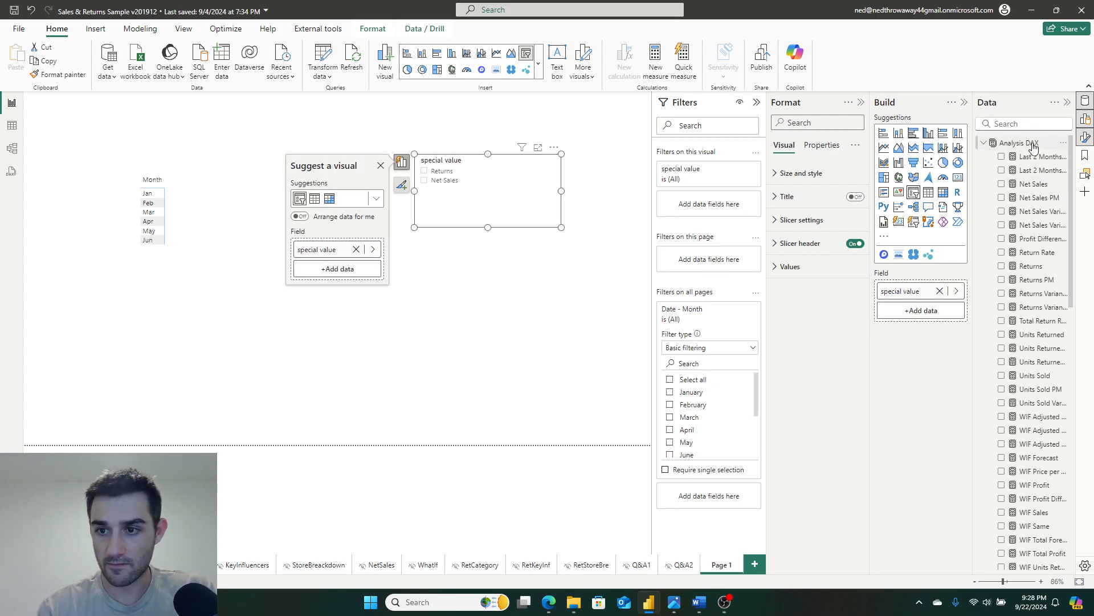
{"action": "left_click", "coordinate": [984, 142]}
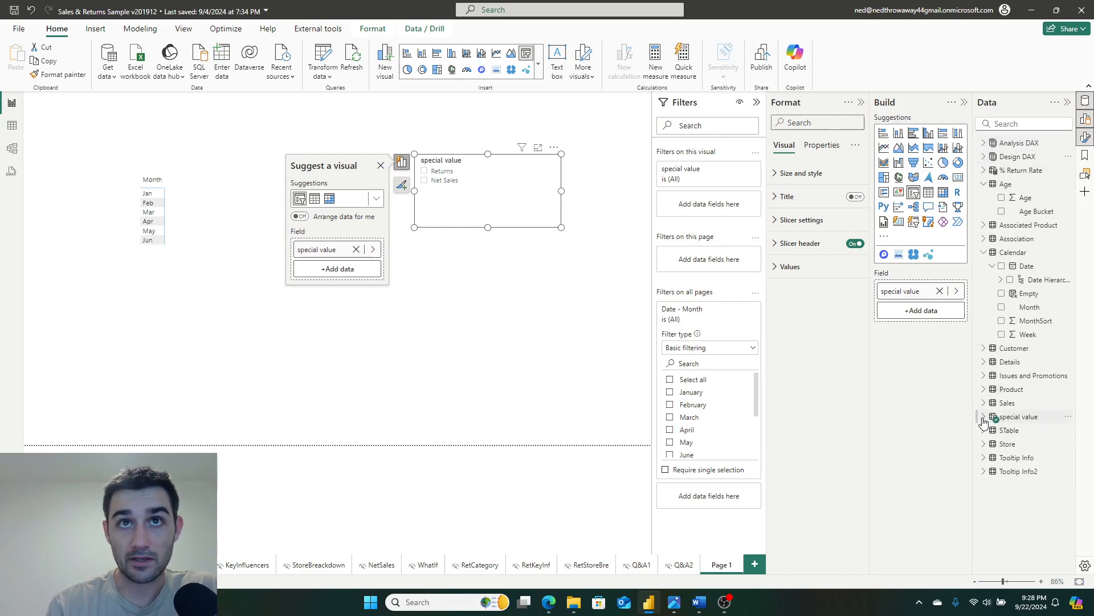
{"action": "left_click", "coordinate": [984, 420]}
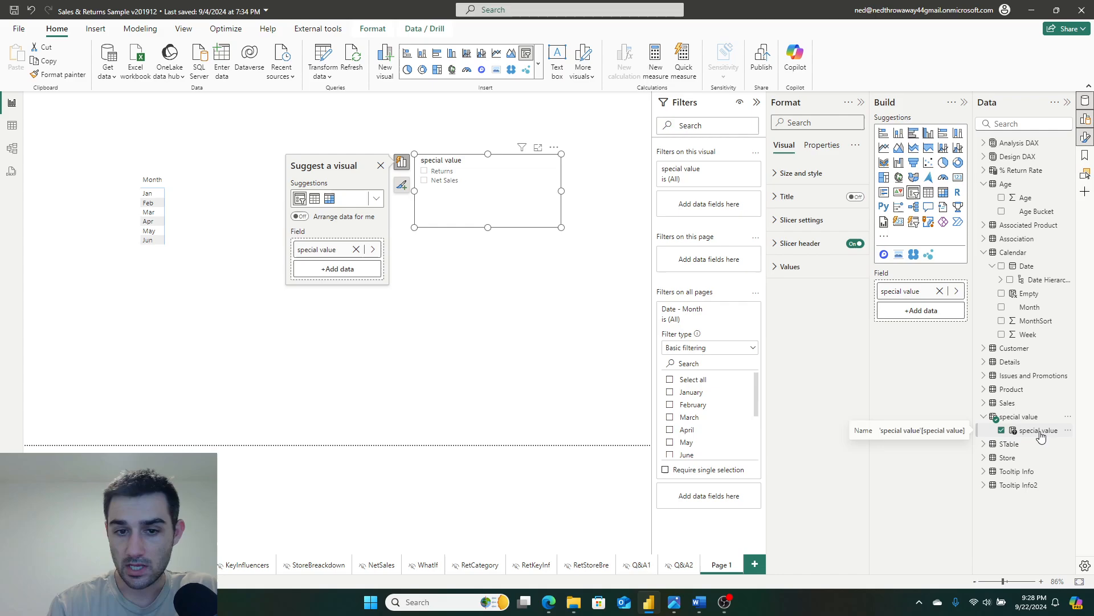
{"action": "left_click_drag", "start_coordinate": [1041, 436], "coordinate": [932, 388]}
{"action": "left_click", "coordinate": [251, 268]}
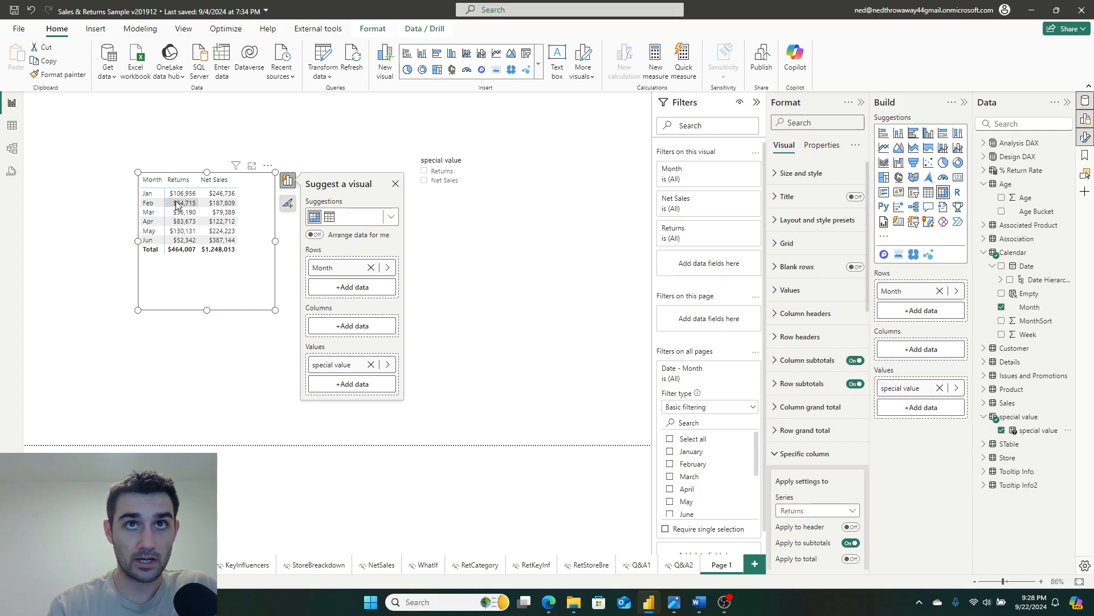
Test the special value slicer by alternating between Returns and Net Sales, leaving Net Sales selected.
{"action": "left_click", "coordinate": [429, 174]}
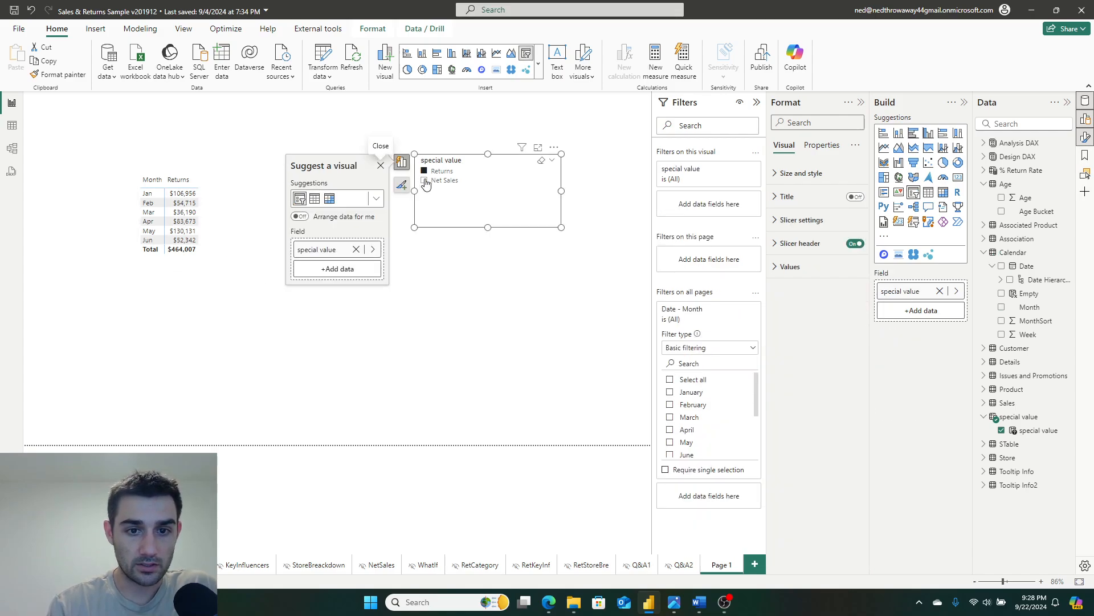
{"action": "left_click", "coordinate": [434, 182]}
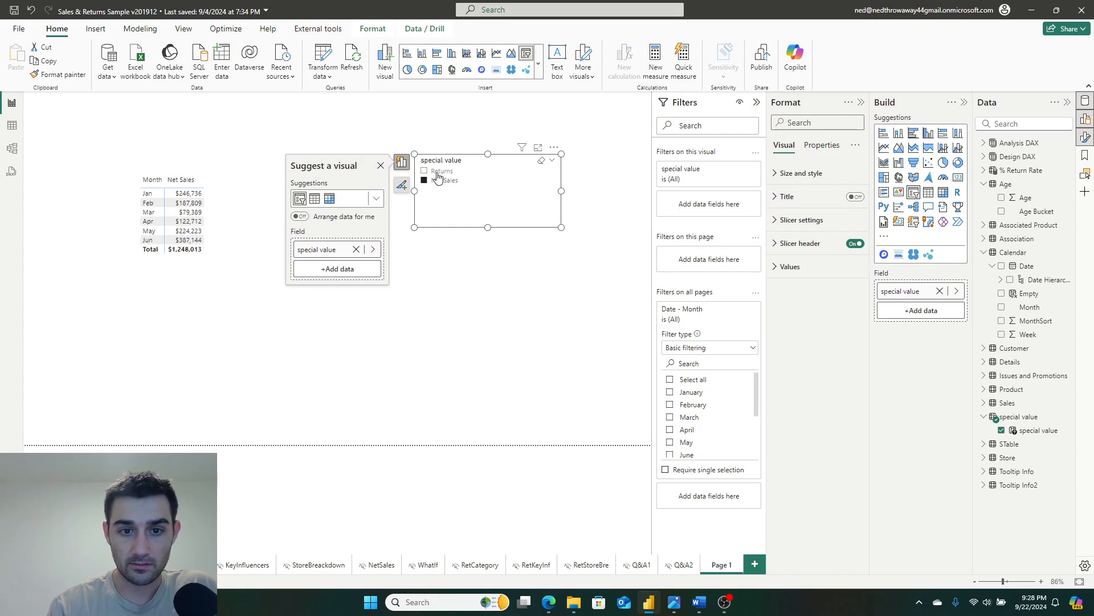
{"action": "left_click", "coordinate": [437, 173]}
{"action": "left_click", "coordinate": [437, 179]}
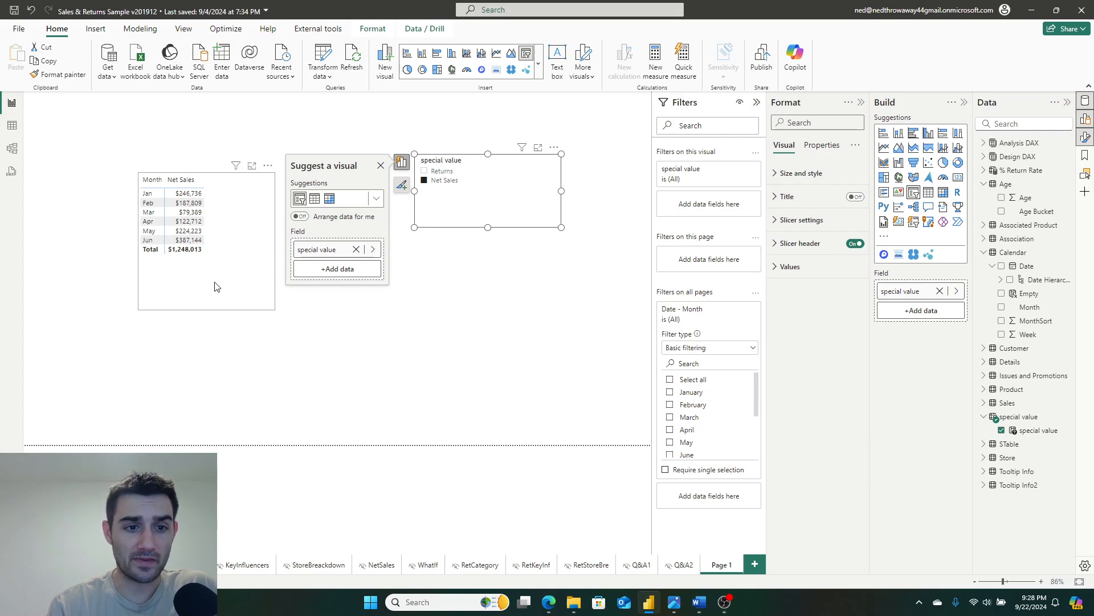
Convert the Month matrix to a stacked bar chart and make it tall enough to show January through June.
{"action": "left_click", "coordinate": [234, 271]}
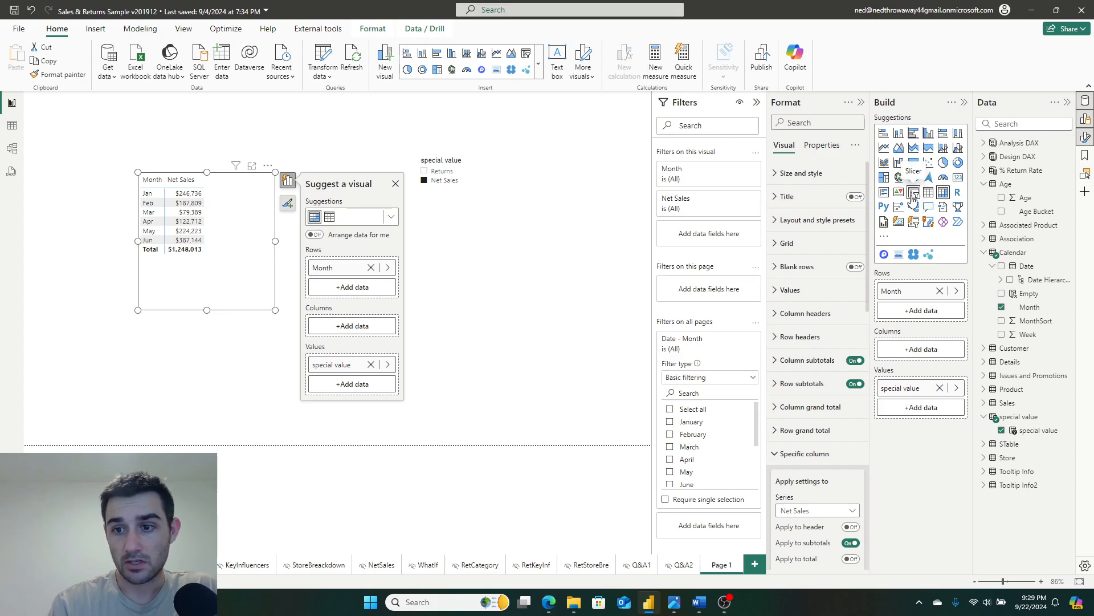
{"action": "left_click", "coordinate": [883, 134]}
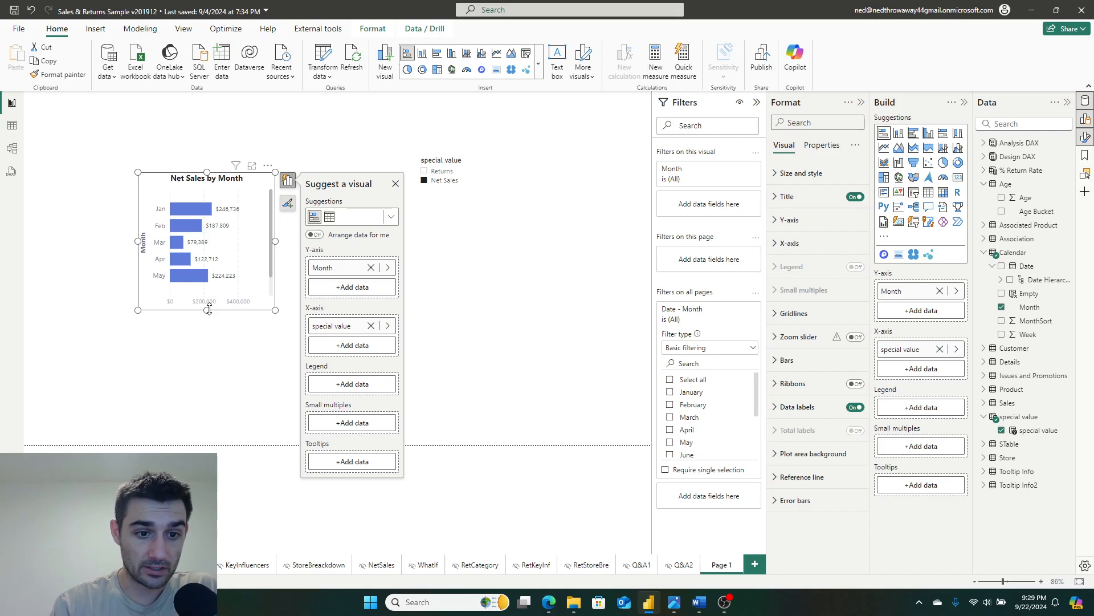
{"action": "left_click_drag", "start_coordinate": [205, 313], "coordinate": [206, 384]}
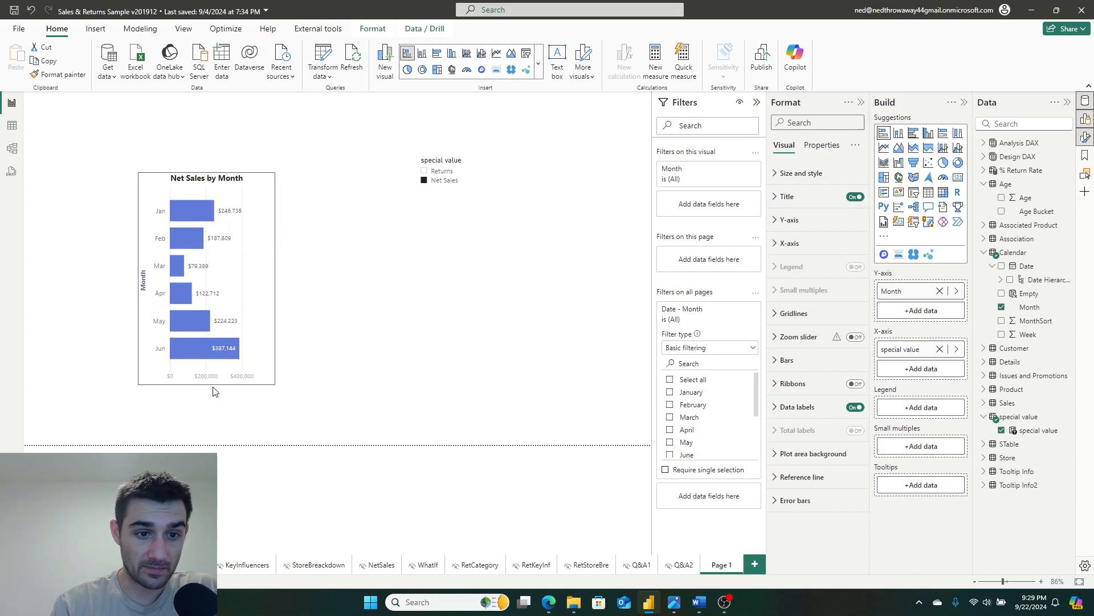
Switch the slicer to Returns and back to Net Sales, and move the slicer closer to the bar chart.
{"action": "left_click", "coordinate": [424, 172]}
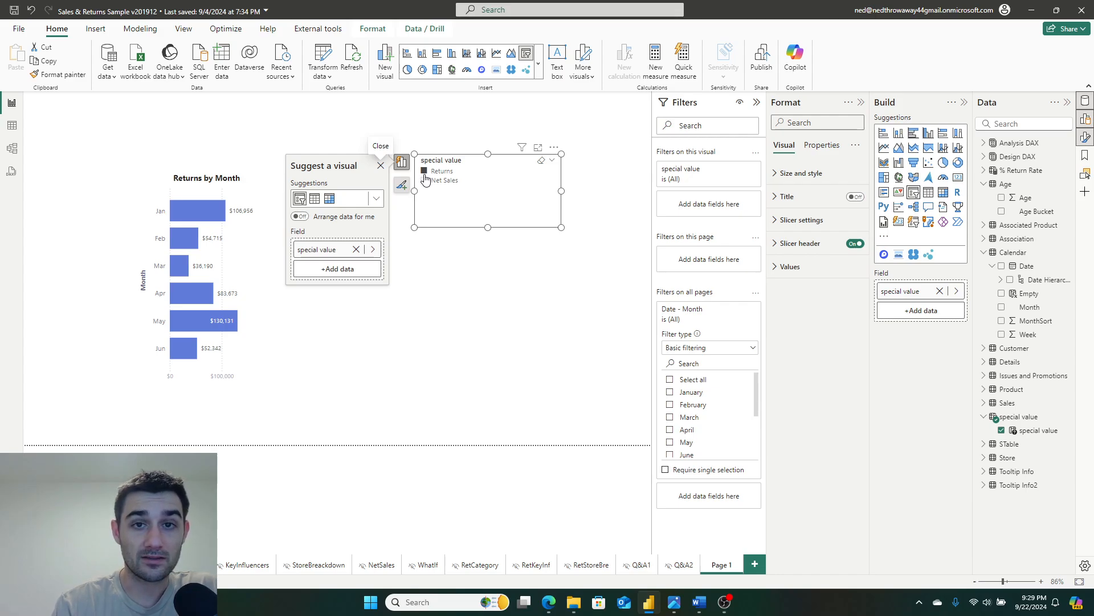
{"action": "left_click", "coordinate": [425, 180]}
{"action": "left_click_drag", "start_coordinate": [541, 219], "coordinate": [412, 218]}
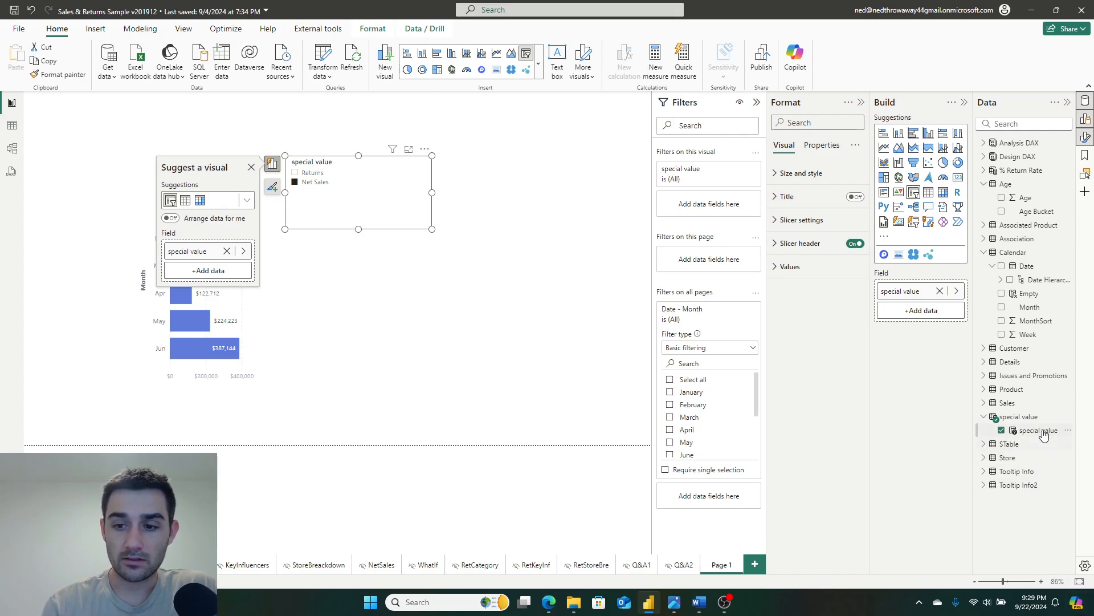
Examine the special value table and the DAX definition of its Returns entry in Table view.
{"action": "left_click", "coordinate": [12, 125]}
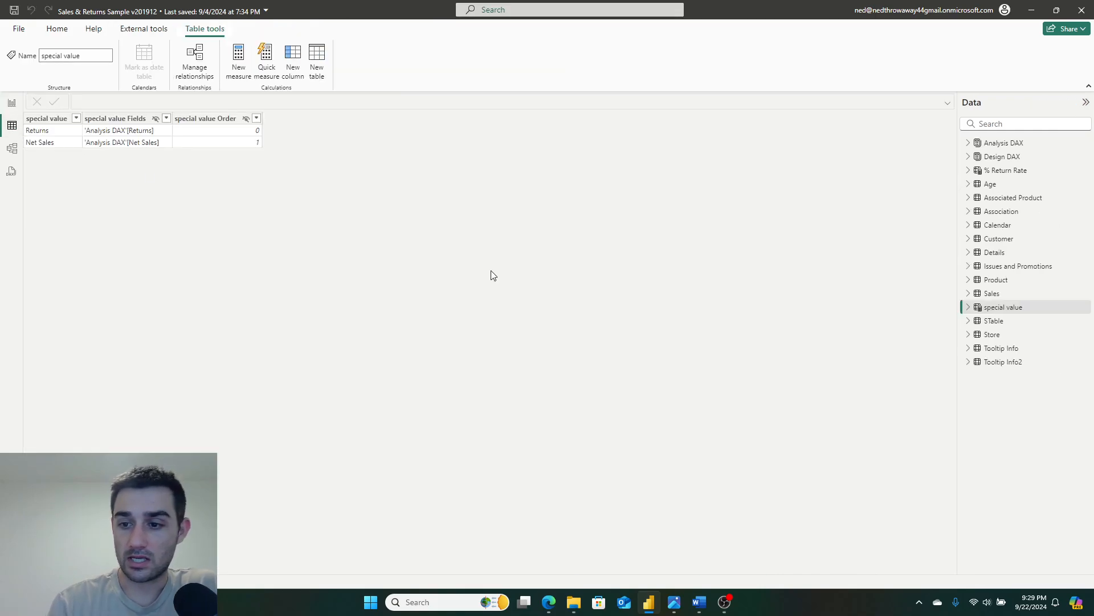
{"action": "left_click", "coordinate": [54, 139]}
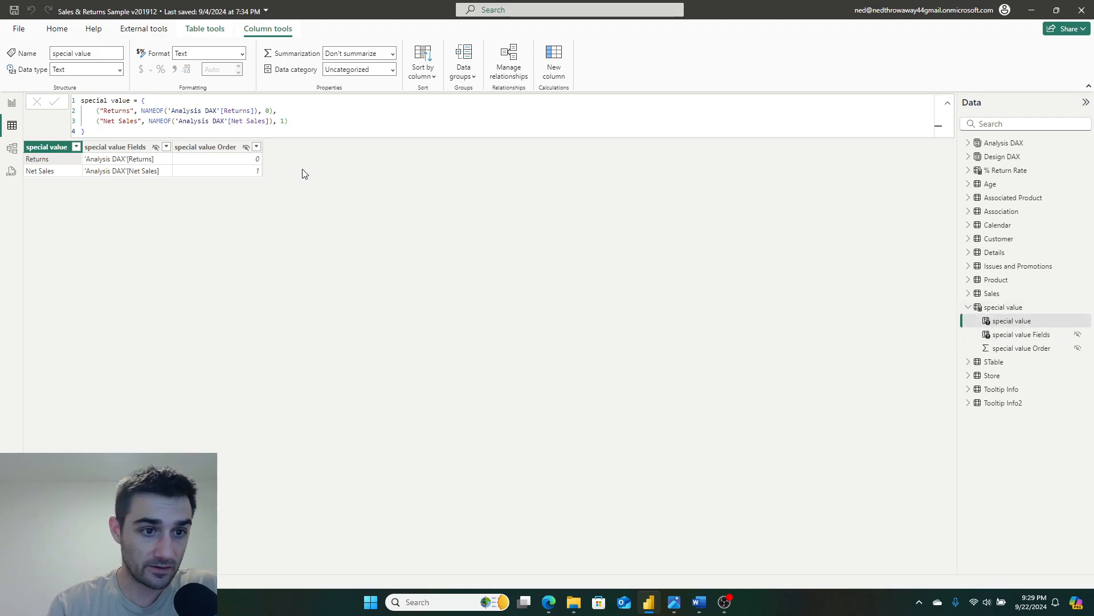
{"action": "left_click_drag", "start_coordinate": [106, 112], "coordinate": [273, 112]}
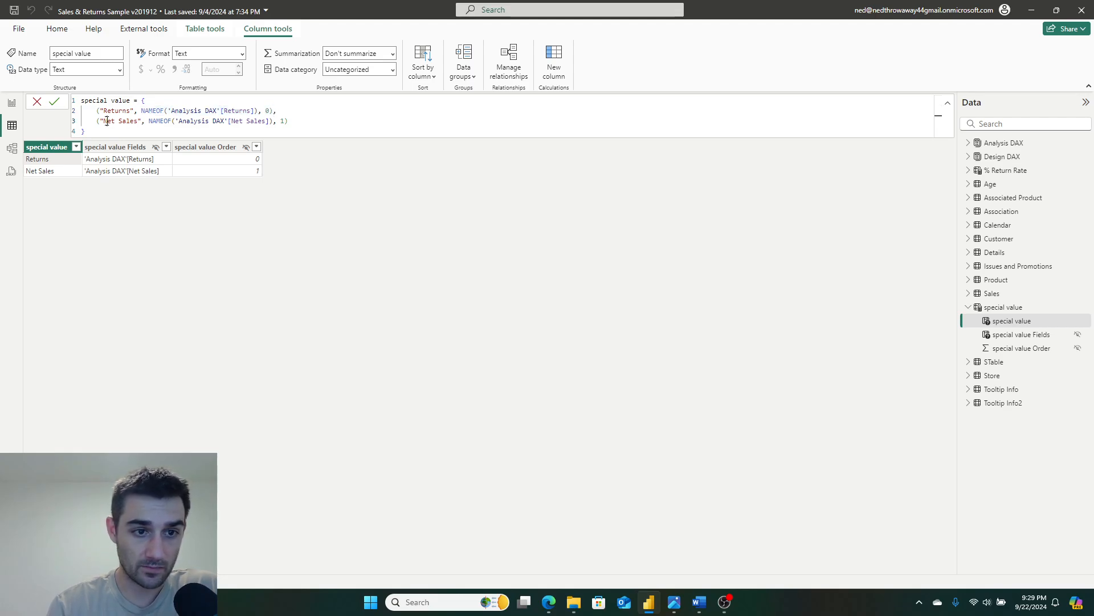
Examine how the Net Sales entry, the NAMEOF references and the order numbers define the special value Fields and special value Order columns.
{"action": "left_click_drag", "start_coordinate": [107, 121], "coordinate": [164, 121]}
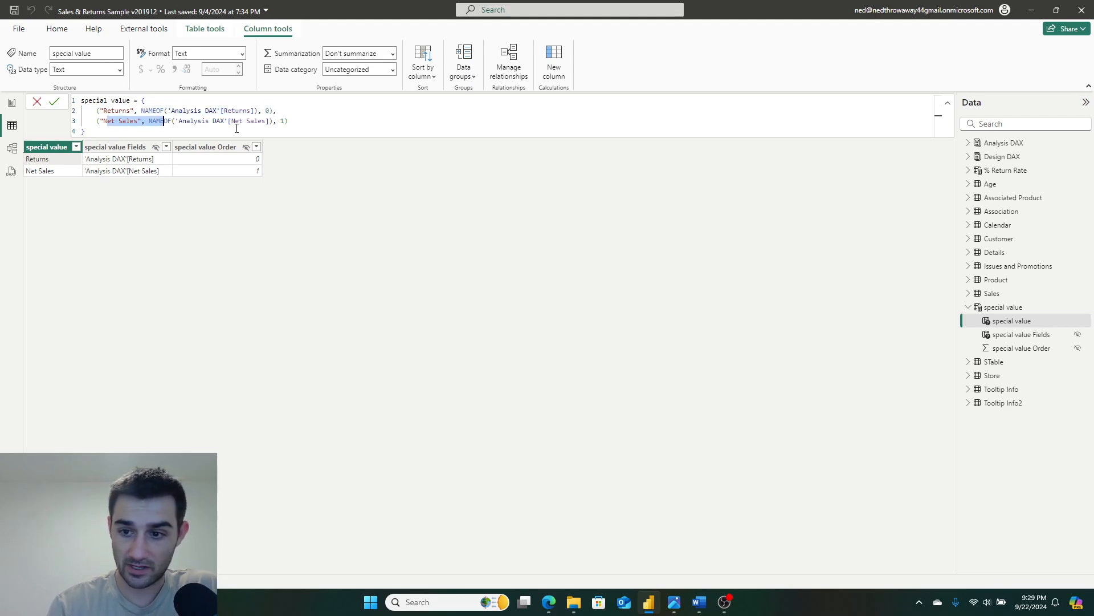
{"action": "left_click", "coordinate": [1033, 336]}
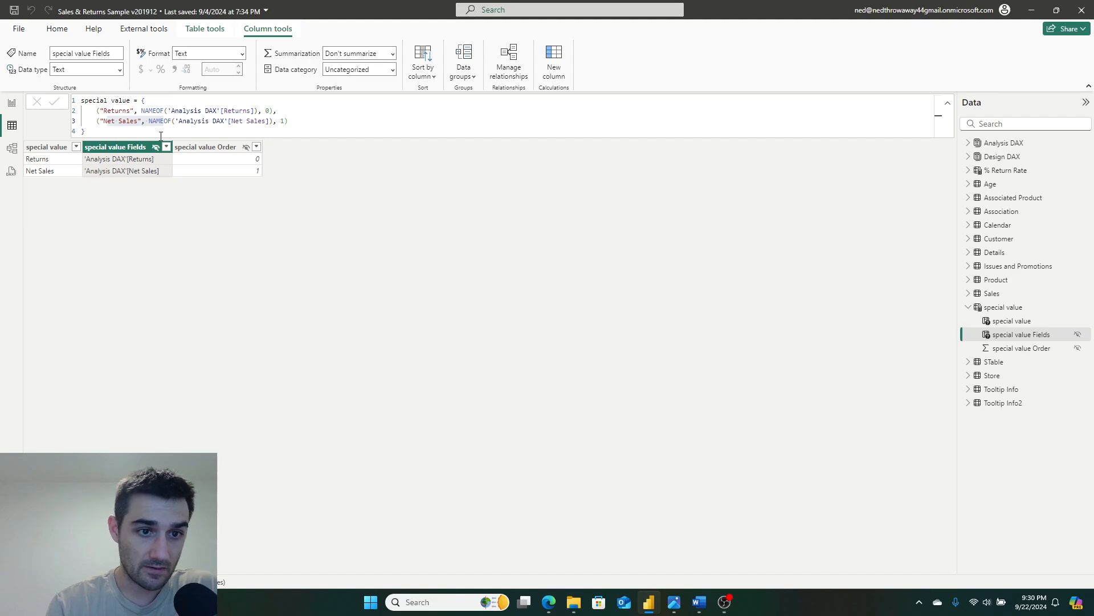
{"action": "left_click", "coordinate": [185, 121]}
{"action": "left_click_drag", "start_coordinate": [131, 111], "coordinate": [85, 111]}
{"action": "left_click", "coordinate": [145, 110]}
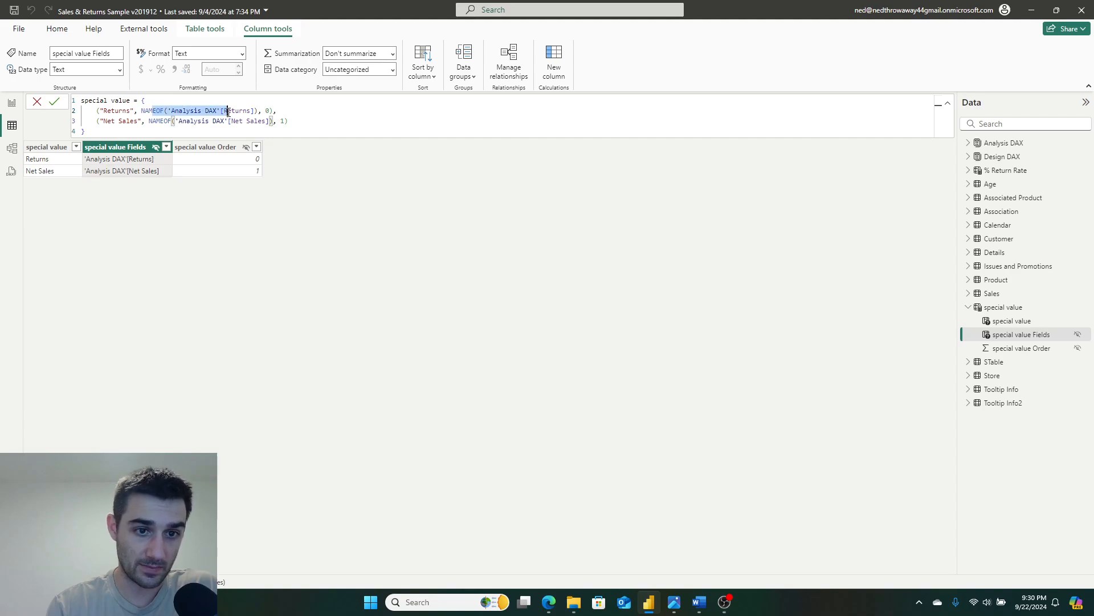
{"action": "left_click", "coordinate": [1028, 349]}
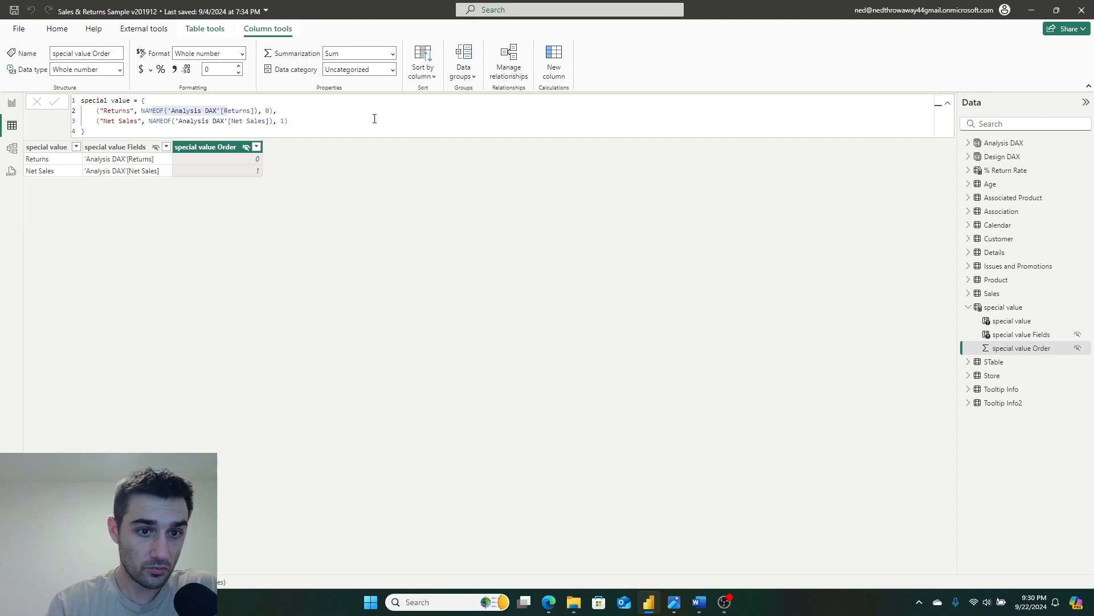
{"action": "left_click", "coordinate": [320, 110]}
Duplicate the Net Sales entry as a third, comma-separated row in the special value DAX definition and commit it.
{"action": "left_click", "coordinate": [326, 123]}
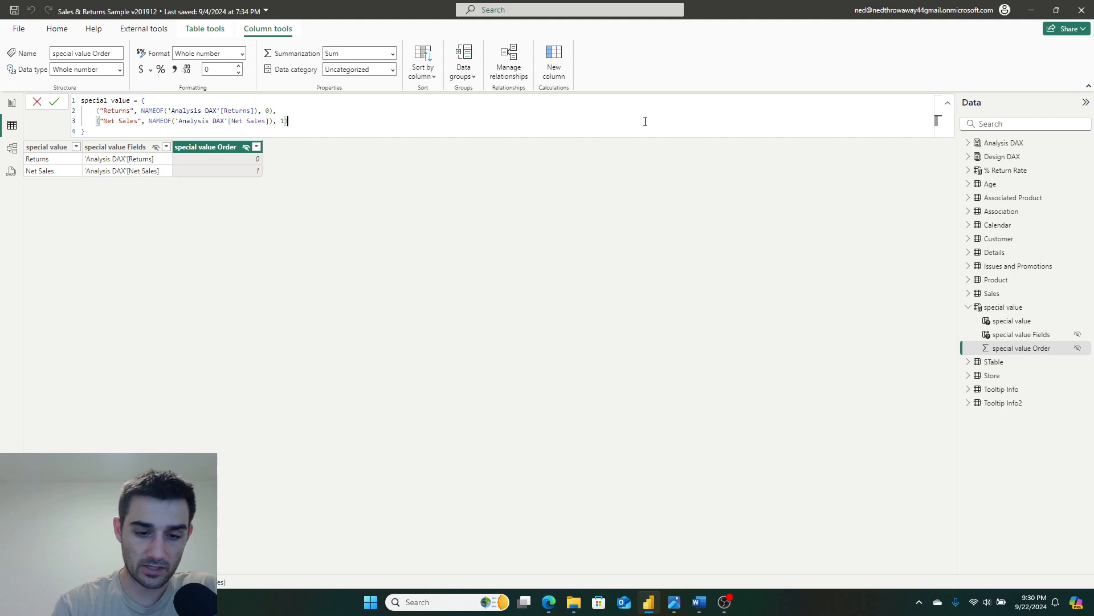
{"action": "type", "text": ","}
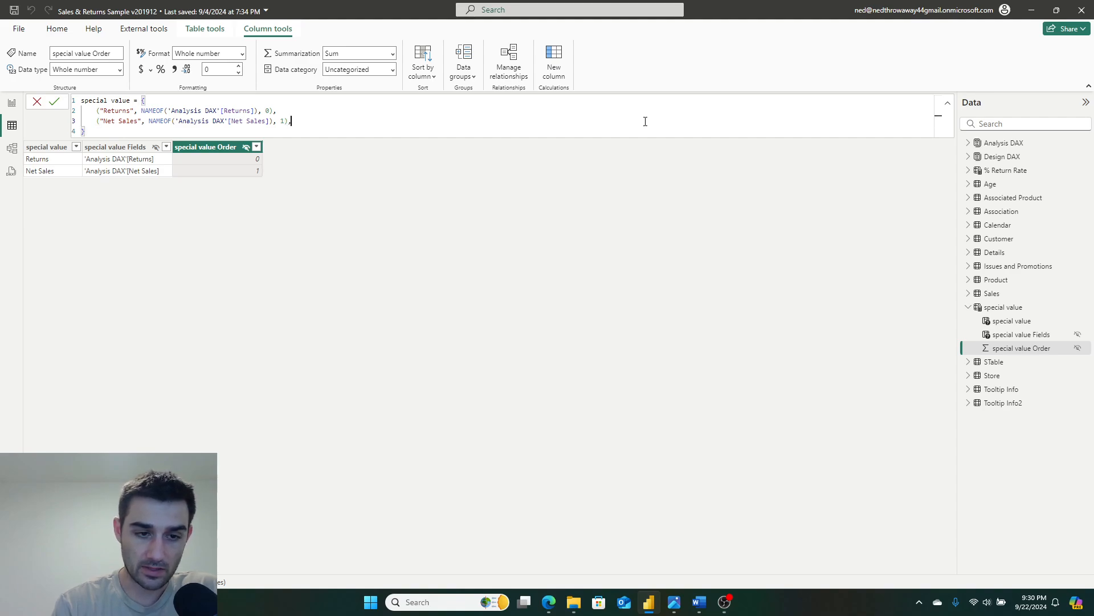
{"action": "key", "text": "alt"}
{"action": "left_click", "coordinate": [293, 122]}
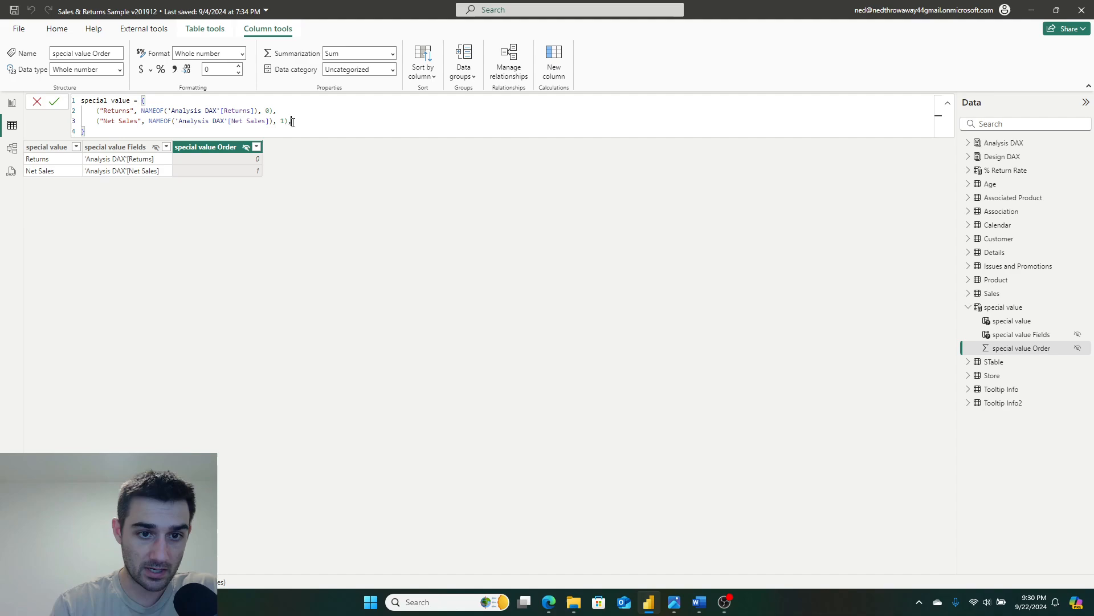
{"action": "left_click_drag", "start_coordinate": [293, 122], "coordinate": [96, 121]}
{"action": "key", "text": "ctrl+c"}
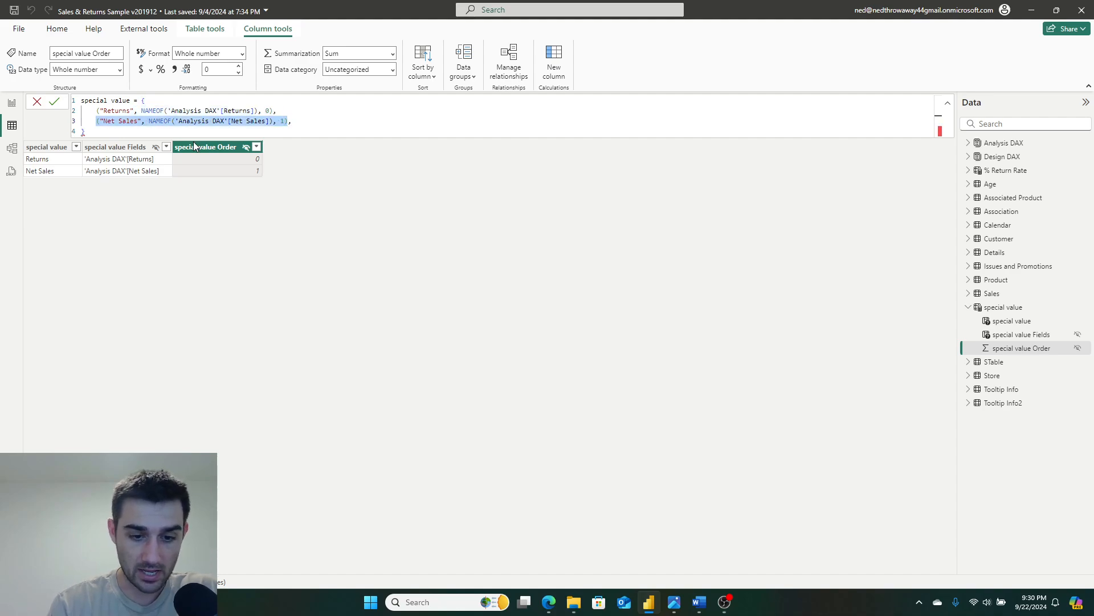
{"action": "left_click", "coordinate": [312, 125]}
{"action": "key", "text": "Return"}
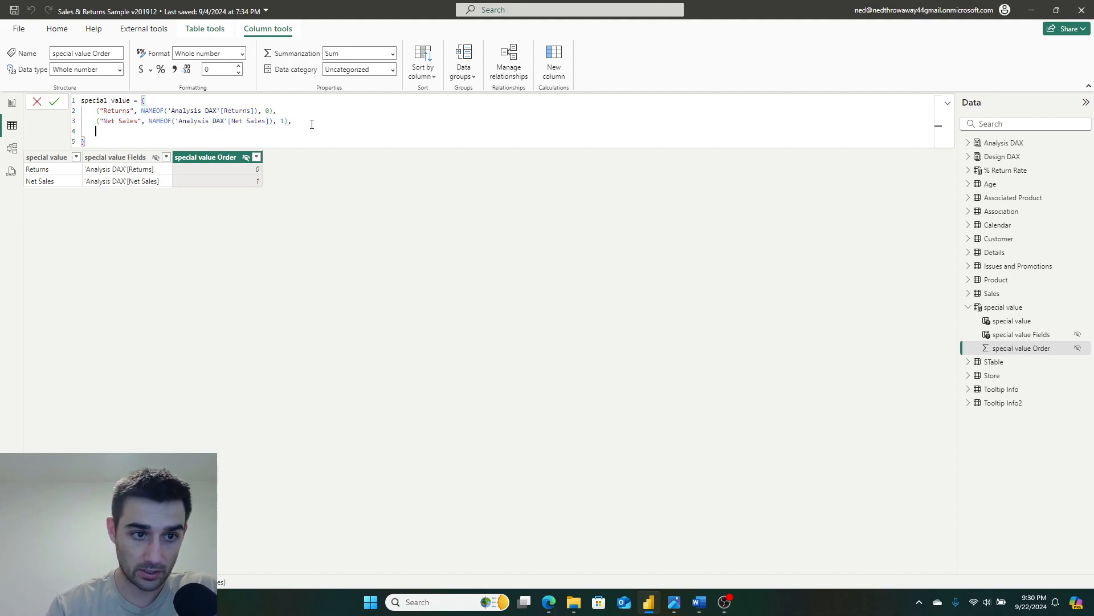
{"action": "key", "text": "ctrl+v"}
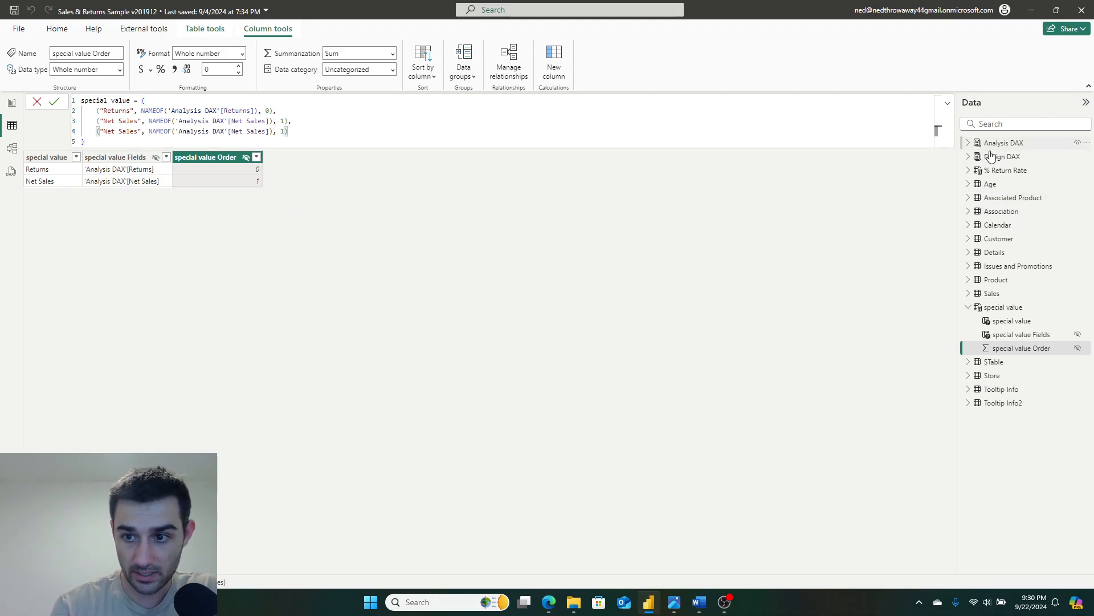
{"action": "key", "text": "Return"}
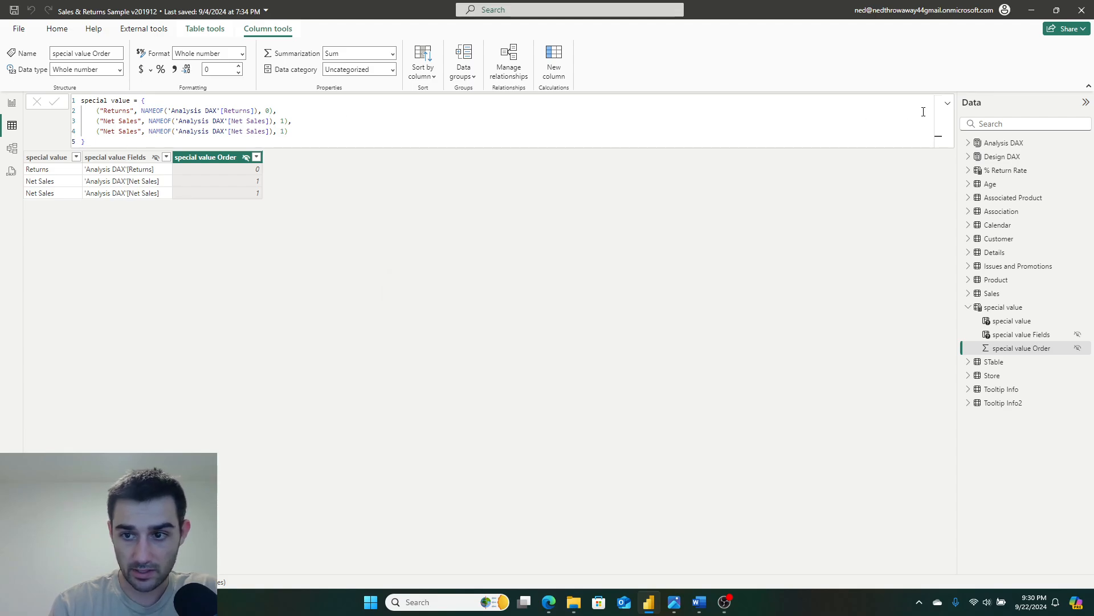
List the Analysis DAX measures and relabel the third entry of the special value definition as "Net Sales Variance".
{"action": "left_click", "coordinate": [969, 143]}
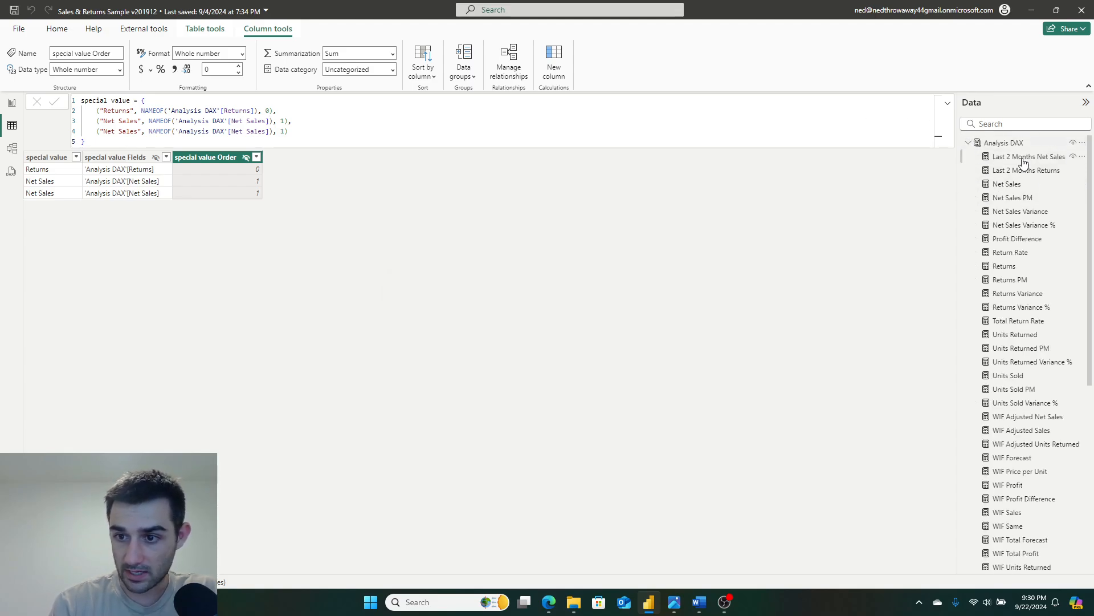
{"action": "mouse_move", "coordinate": [139, 131]}
{"action": "left_mouse_down"}
{"action": "mouse_move", "coordinate": [104, 132]}
{"action": "mouse_move", "coordinate": [138, 131]}
{"action": "left_mouse_up"}
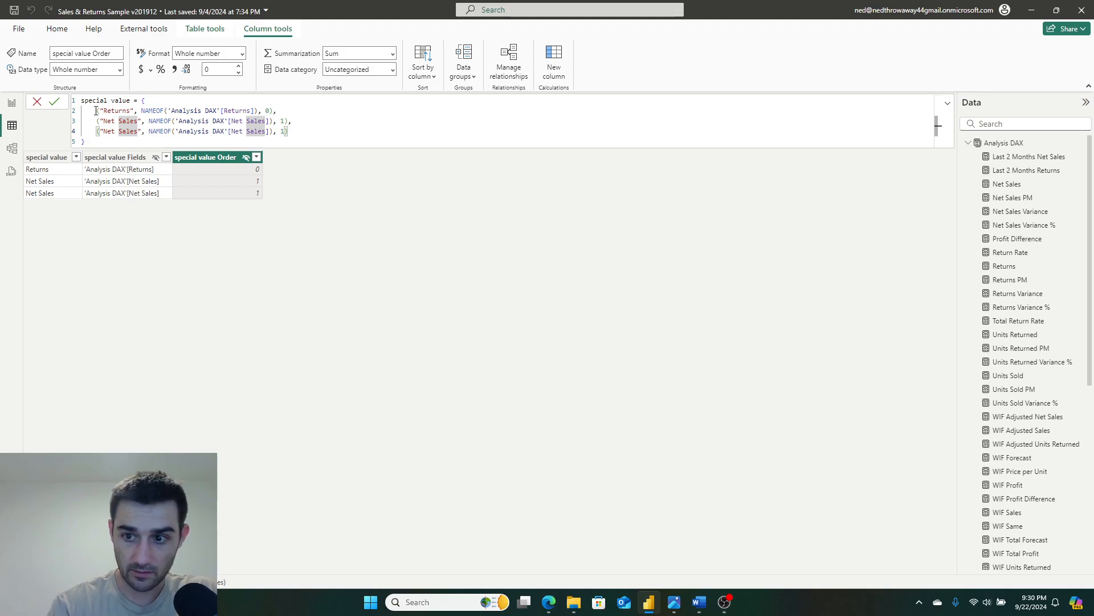
{"action": "type", "text": "Variance"}
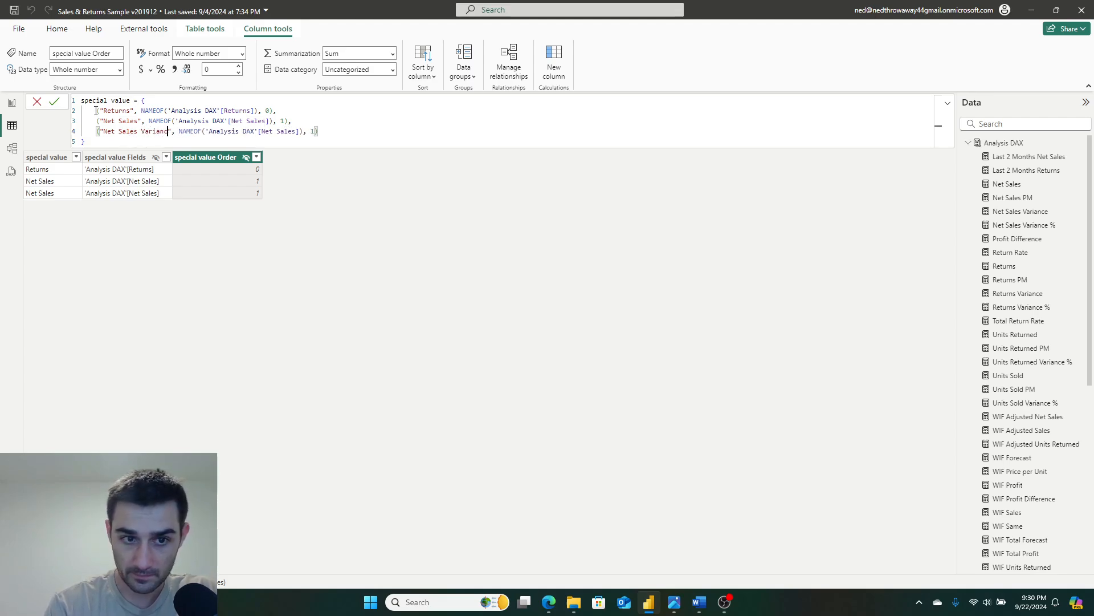
Change the third entry's NAMEOF reference to 'Analysis DAX'[Net Sales Variance].
{"action": "key", "text": "Right"}
{"action": "key", "text": "Right"}
{"action": "key", "text": "Right"}
{"action": "key", "text": "Right"}
{"action": "key", "text": "Right"}
{"action": "key", "text": "Right"}
{"action": "key", "text": "Right"}
{"action": "key", "text": "Right"}
{"action": "key", "text": "Right"}
{"action": "key", "text": "Right"}
{"action": "key", "text": "Right"}
{"action": "key", "text": "Right"}
{"action": "key", "text": "Right"}
{"action": "key", "text": "Right"}
{"action": "key", "text": "Right"}
{"action": "key", "text": "Right"}
{"action": "key", "text": "Right"}
{"action": "key", "text": "Right"}
{"action": "key", "text": "Right"}
{"action": "key", "text": "Right"}
{"action": "key", "text": "Right"}
{"action": "key", "text": "Right"}
{"action": "key", "text": "Right"}
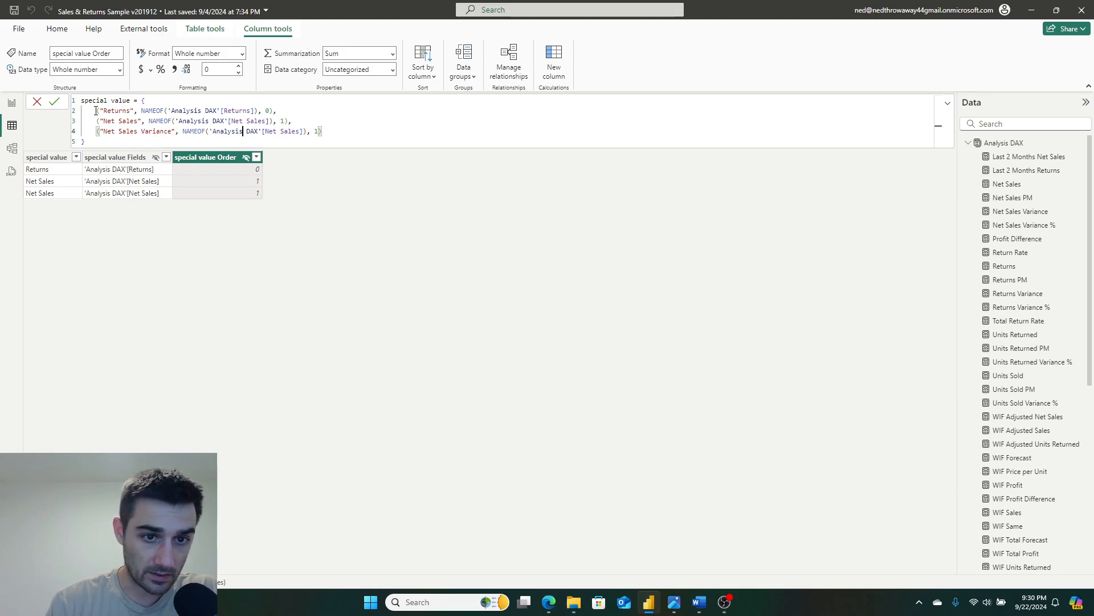
{"action": "key", "text": "BackSpace"}
{"action": "key", "text": "BackSpace"}
{"action": "key", "text": "BackSpace"}
{"action": "key", "text": "BackSpace"}
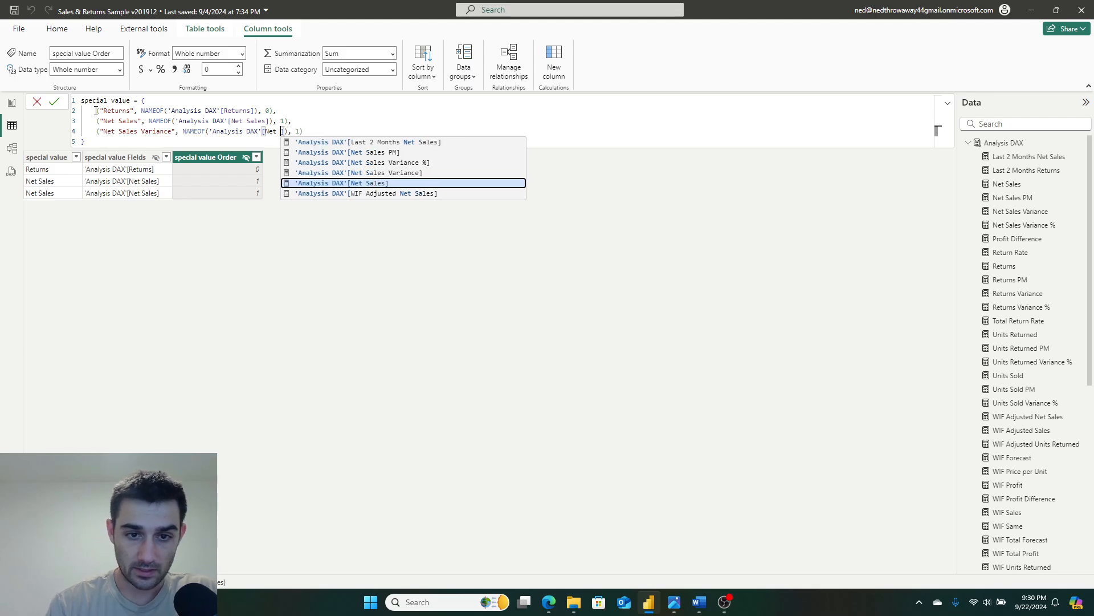
{"action": "key", "text": "Up"}
{"action": "key", "text": "Tab"}
Set the Net Sales Variance entry's order number to 2 and commit the DAX definition.
{"action": "key", "text": "Right"}
{"action": "key", "text": "Right"}
{"action": "key", "text": "Right"}
{"action": "key", "text": "Delete"}
{"action": "type", "text": "2"}
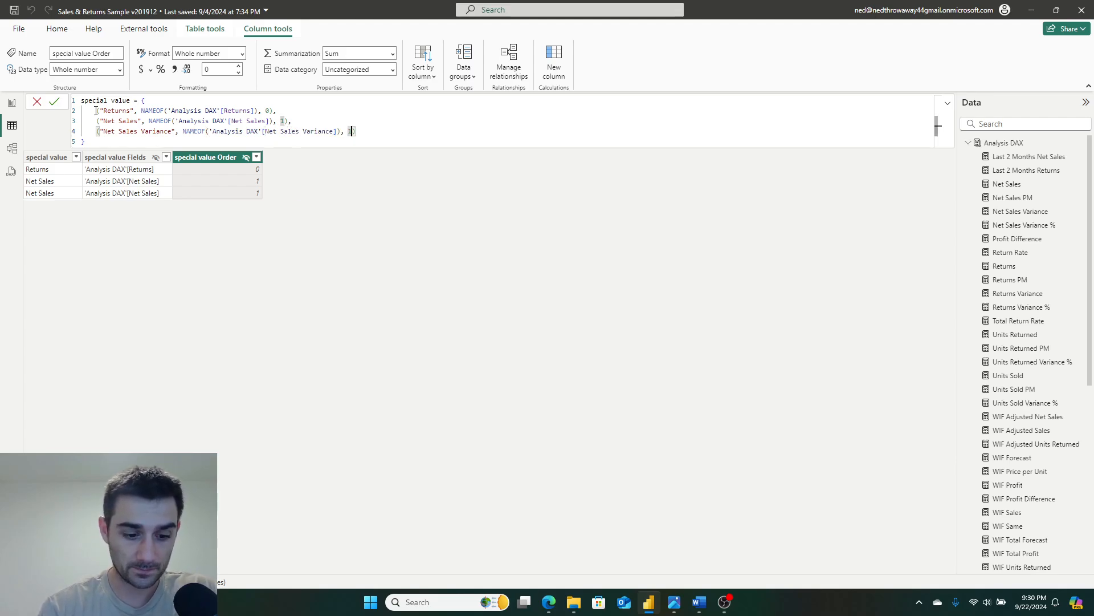
{"action": "left_click", "coordinate": [55, 102]}
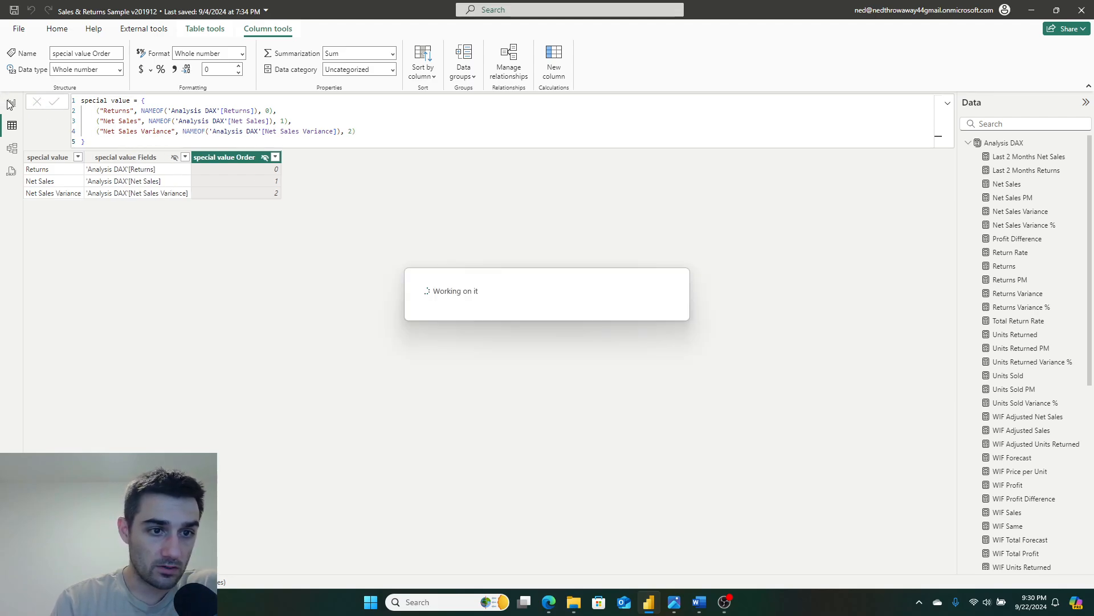
Return to the report and test the slicer with Net Sales Variance, Net Sales and Returns, leaving Returns selected.
{"action": "left_click", "coordinate": [12, 103]}
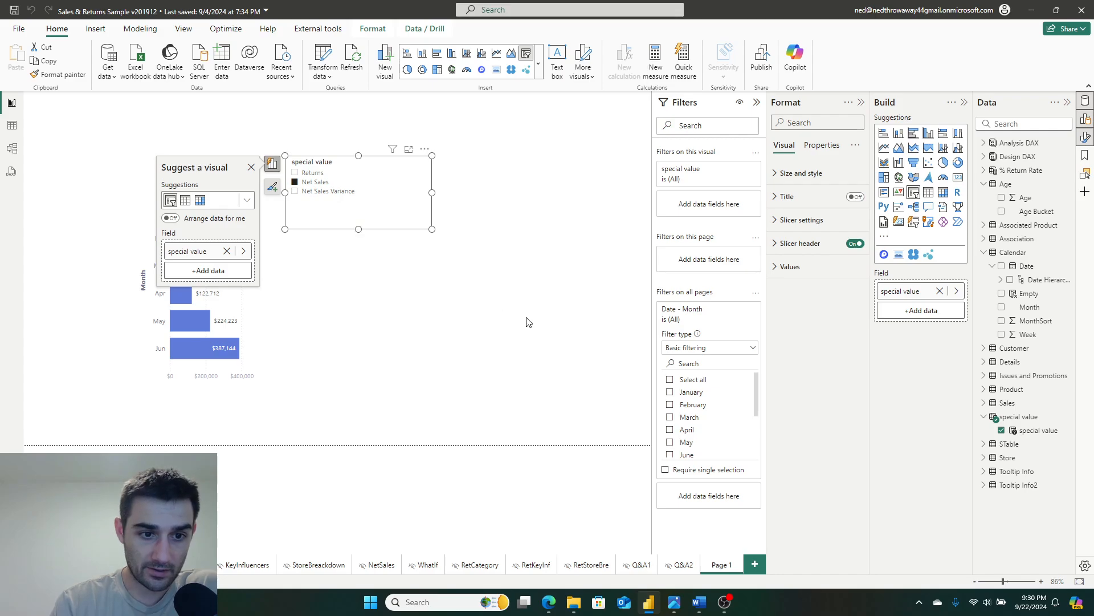
{"action": "left_click", "coordinate": [498, 312]}
{"action": "left_click", "coordinate": [320, 194]}
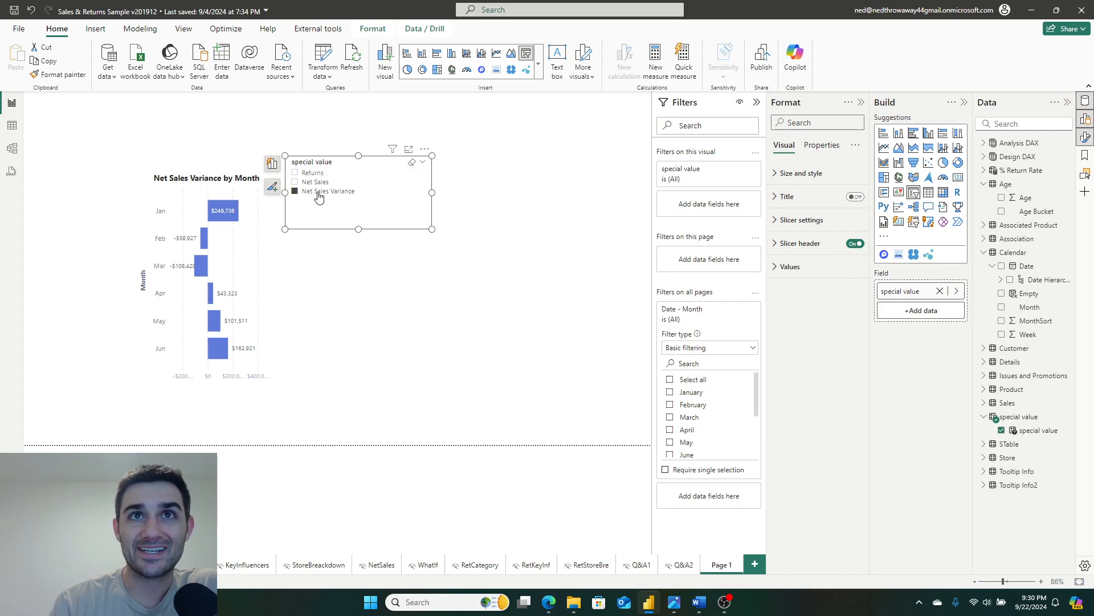
{"action": "left_click", "coordinate": [319, 184]}
{"action": "left_click", "coordinate": [320, 174]}
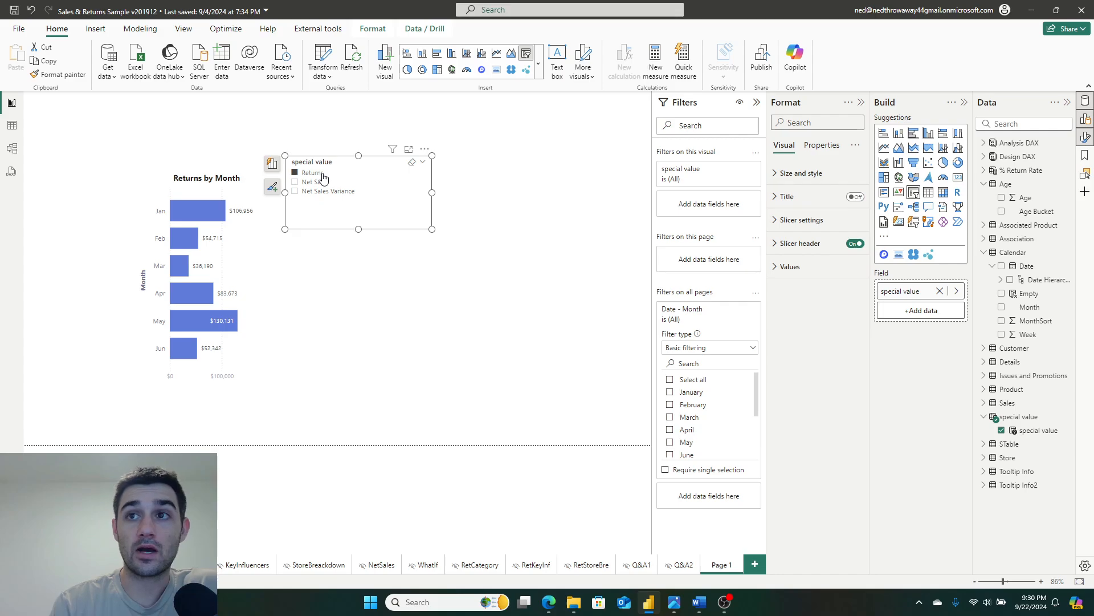
Move the special value slicer slightly down and farther from the bar chart.
{"action": "right_click", "coordinate": [323, 174]}
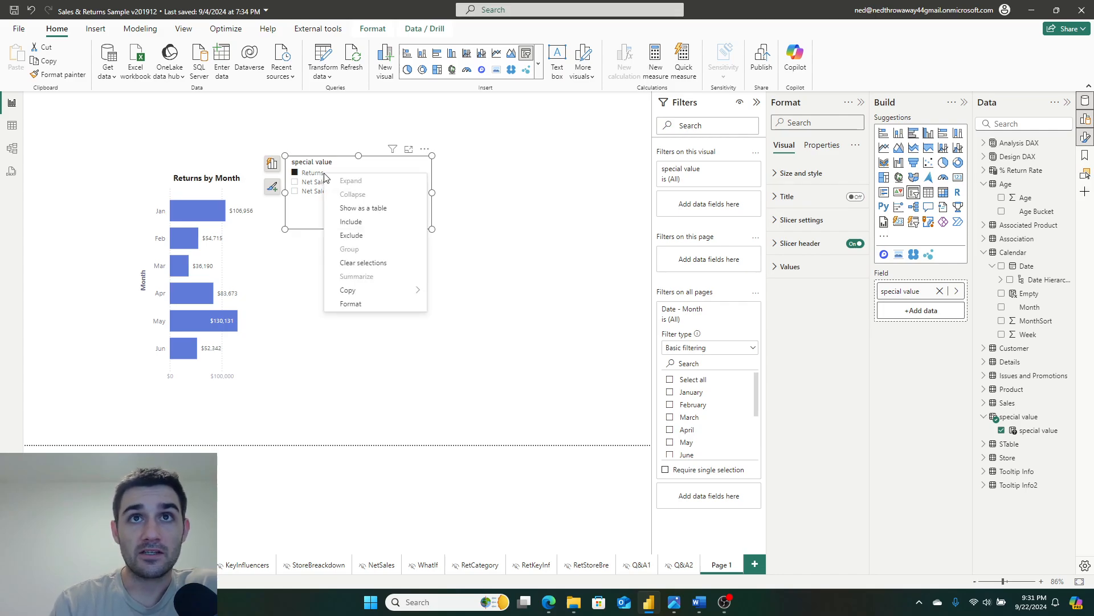
{"action": "key", "text": "Escape"}
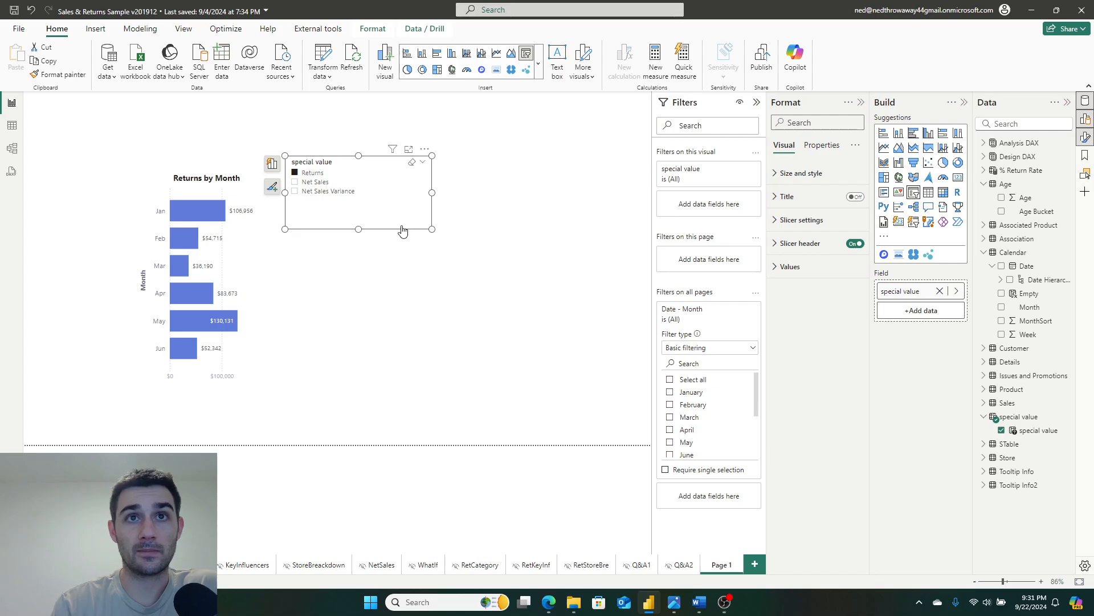
{"action": "left_click_drag", "start_coordinate": [360, 226], "coordinate": [383, 240]}
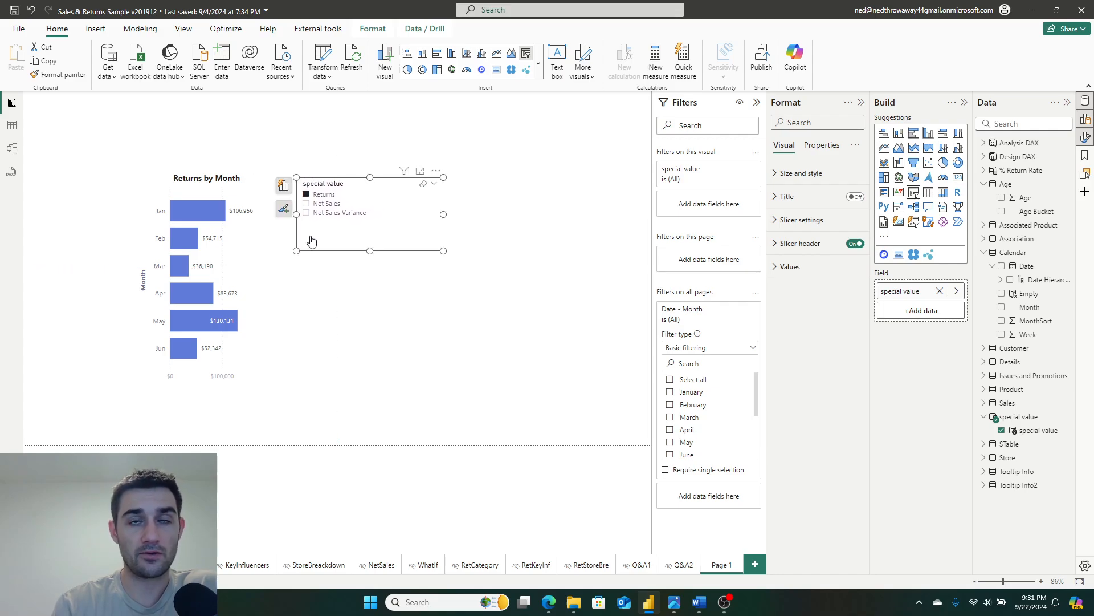